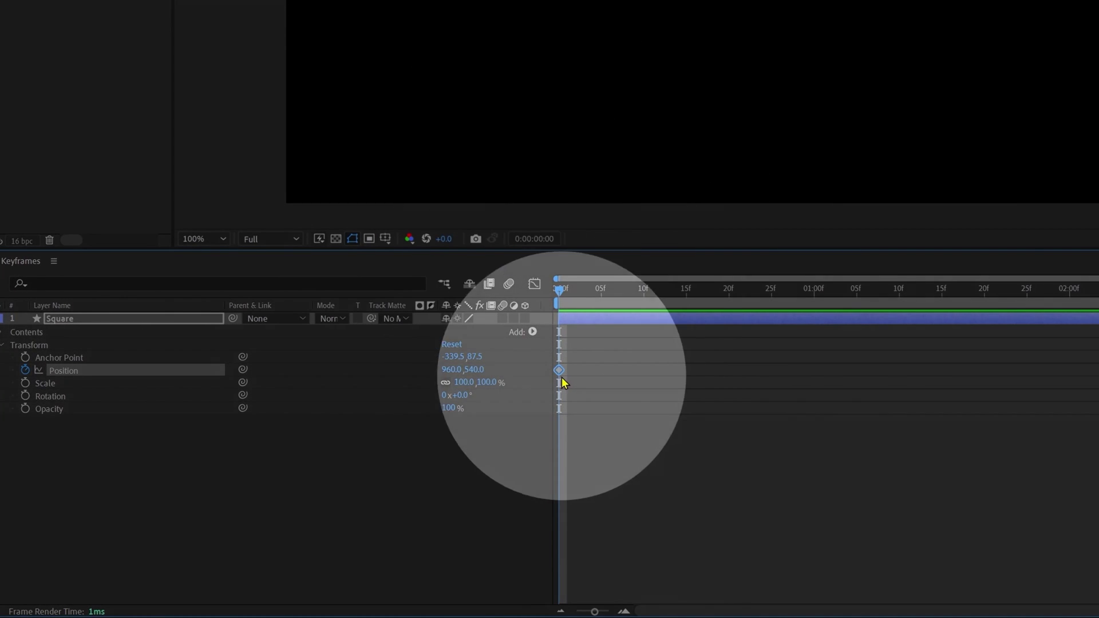
Move the square to its starting position near the composition's left edge, at about 170, 515
mouse_move(561, 379)
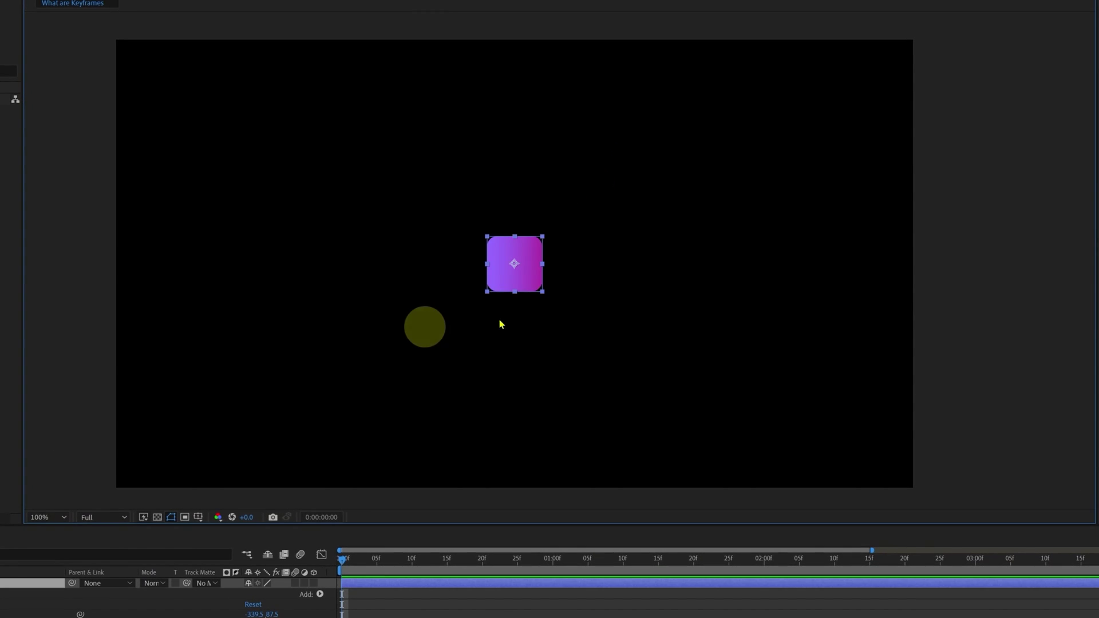
left_click_drag(519, 282, 256, 242)
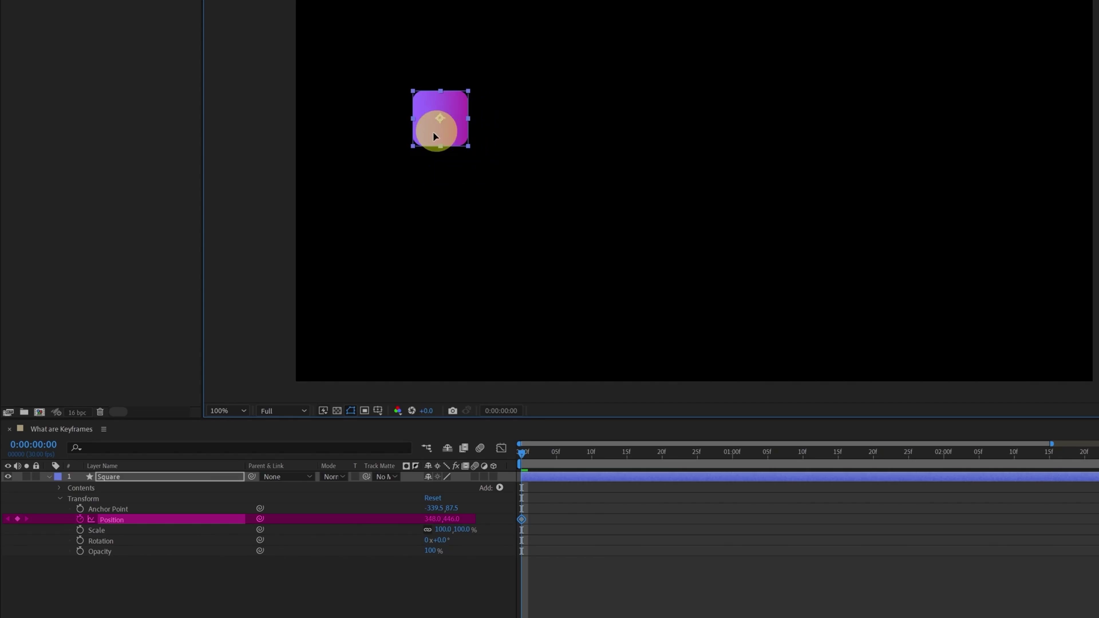
left_click_drag(434, 136, 373, 158)
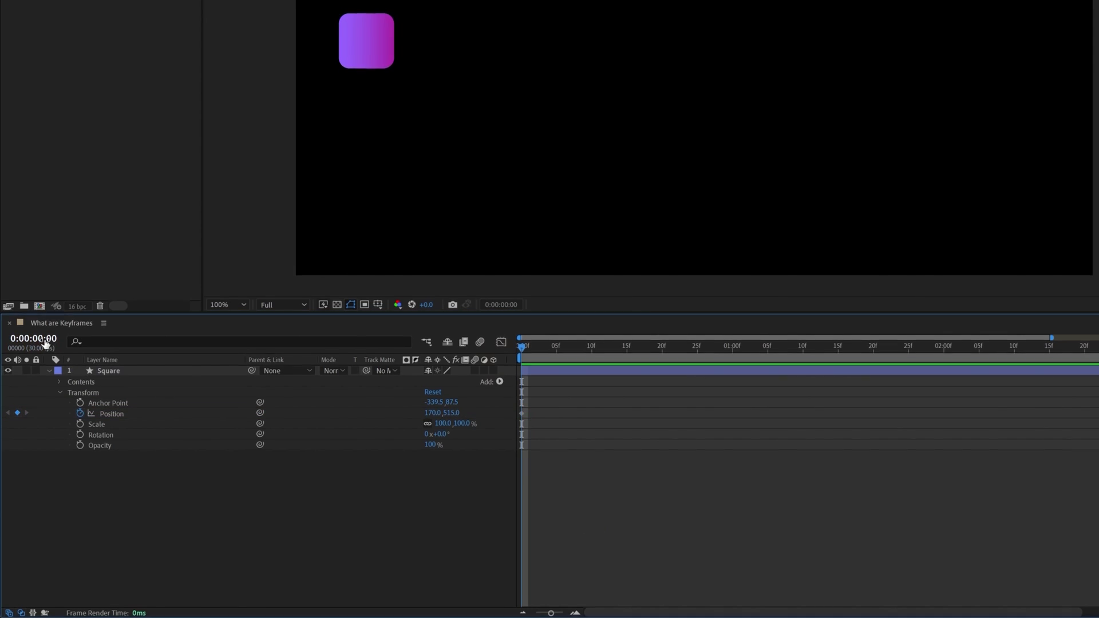
Add a second Position keyframe at 0:00:02:00 with the square moved across to about 1707, 515
type("200")
key("Return")
left_click_drag(469, 77, 257, 241)
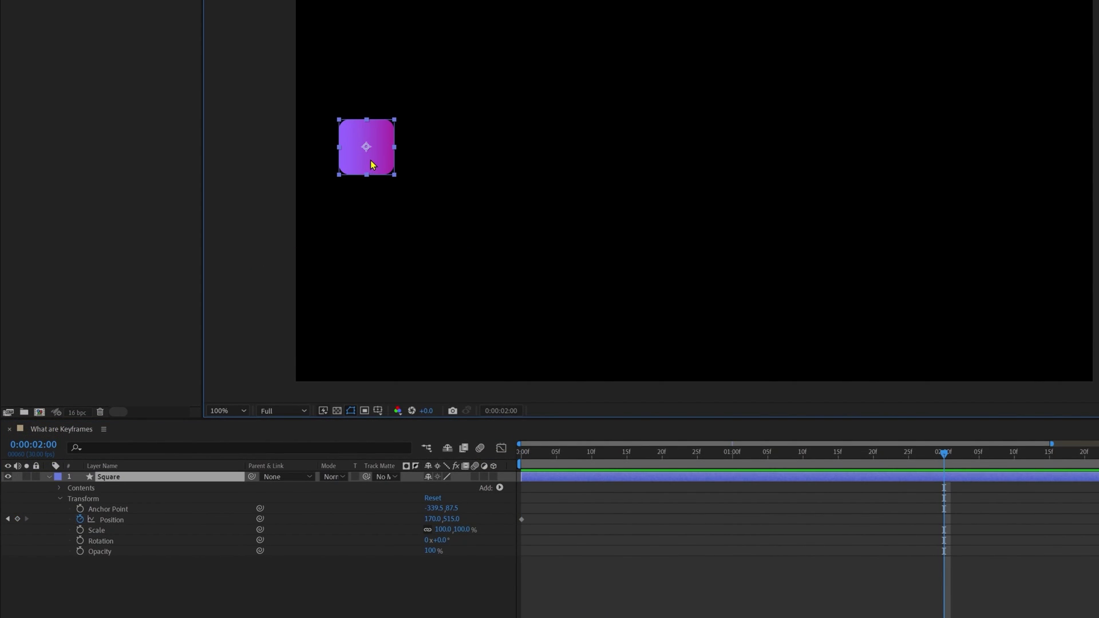
left_click_drag(372, 164, 1009, 194)
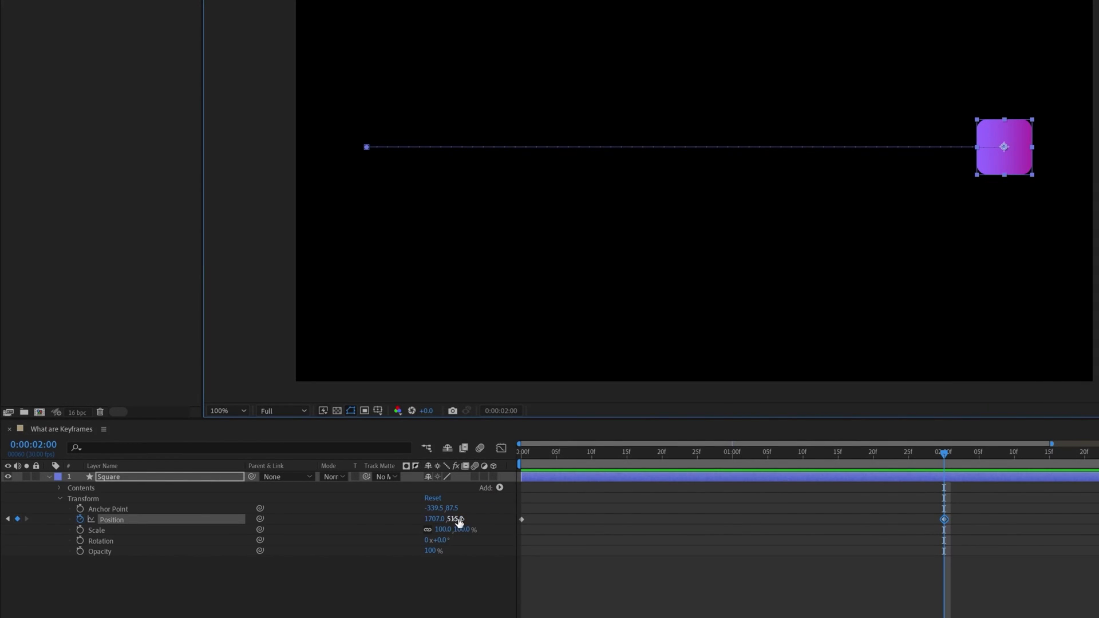
left_click(969, 246)
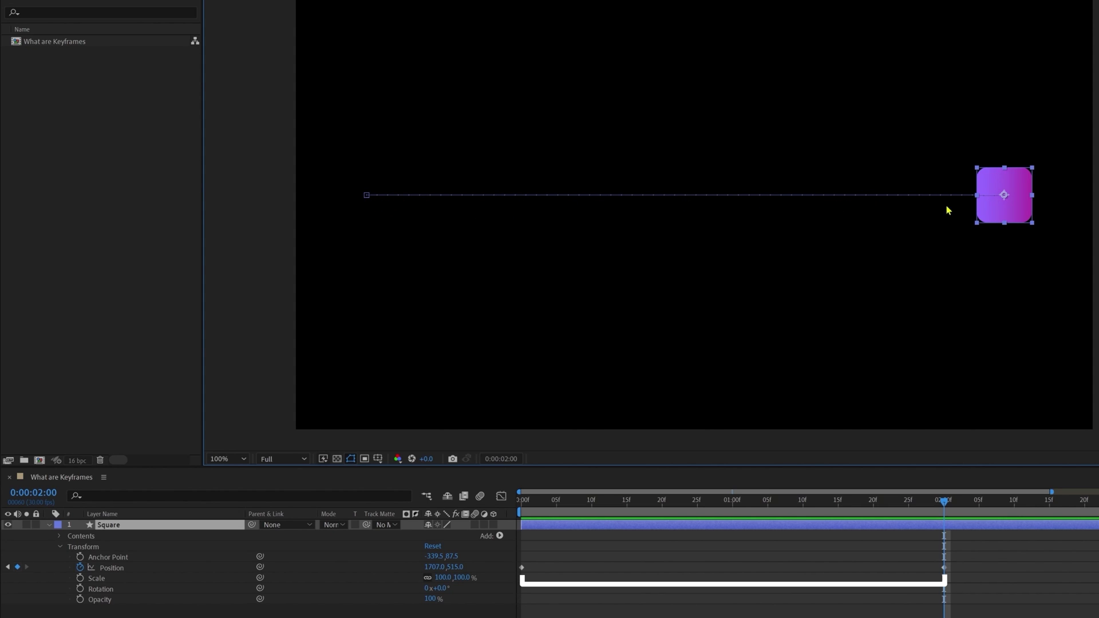
Go back to 0:00:01:16 and step frame by frame through the square's motion between the two Position keyframes
left_click_drag(944, 502, 847, 532)
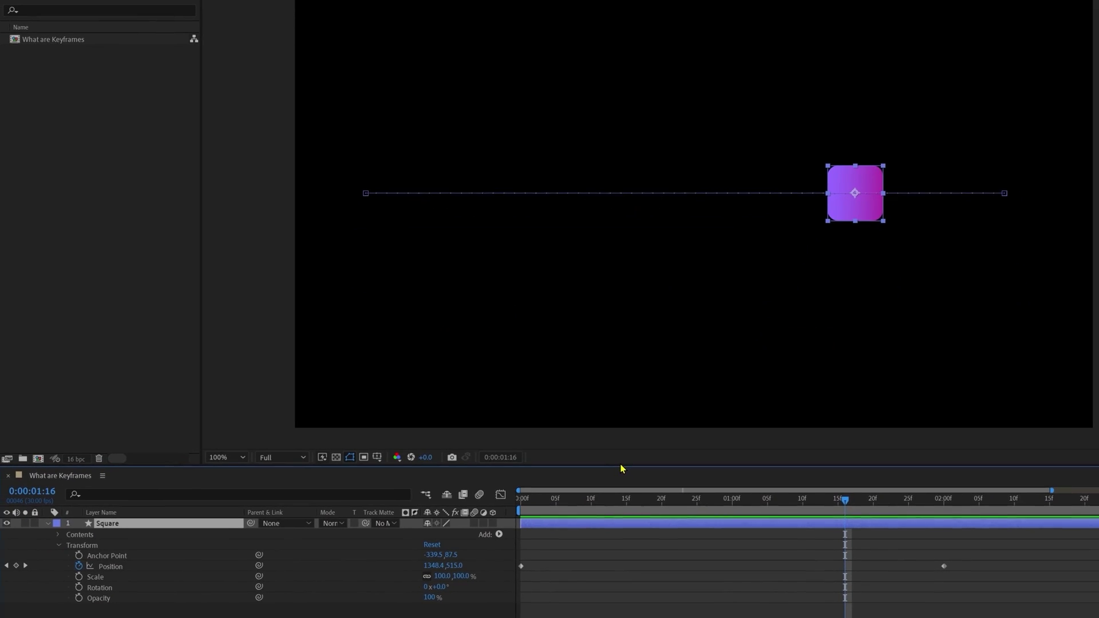
key("Page_Down")
key("Page_Down")
key("Page_Down")
key("Page_Down")
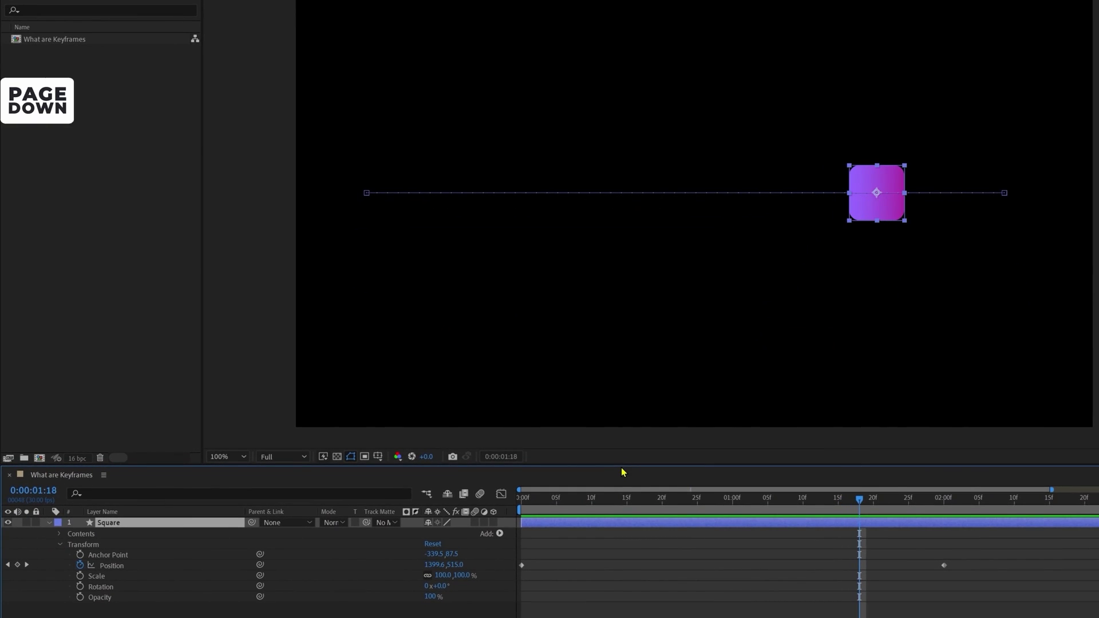
key("Page_Down")
key("Page_Down")
key("Page_Down")
key("Page_Up")
key("Page_Up")
key("Page_Up")
key("Page_Up")
key("Page_Up")
key("Page_Up")
key("Page_Up")
key("Page_Up")
key("Page_Up")
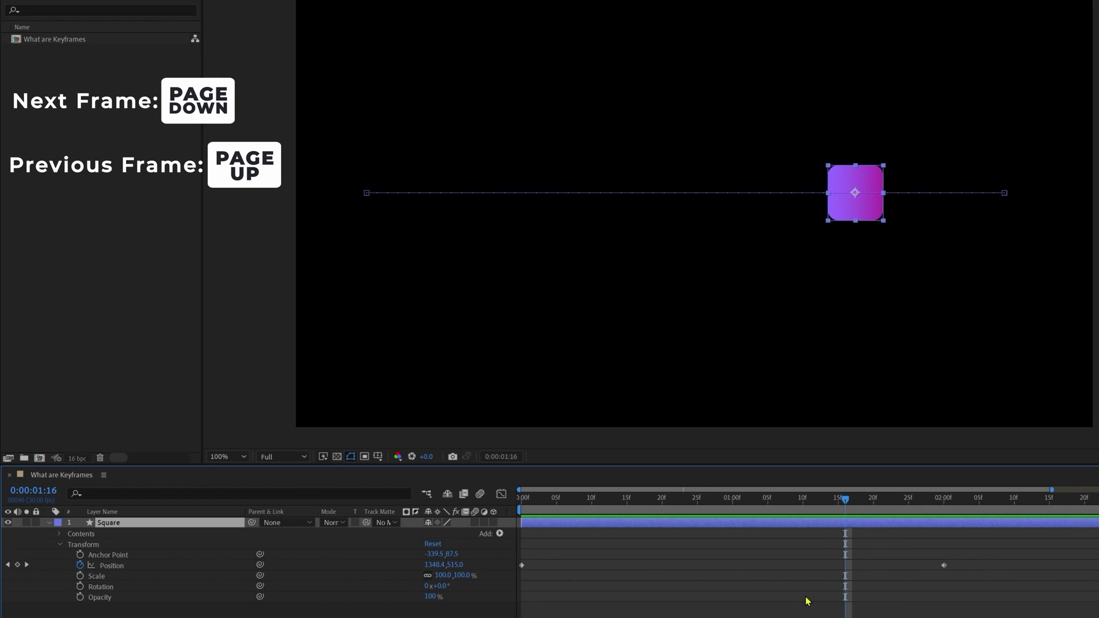
key("Page_Up")
key("Page_Up")
key("Page_Up")
key("Page_Up")
key("Page_Up")
key("Page_Up")
key("Page_Up")
key("Page_Up")
key("Page_Up")
key("Page_Up")
key("Page_Up")
key("Page_Up")
key("Page_Up")
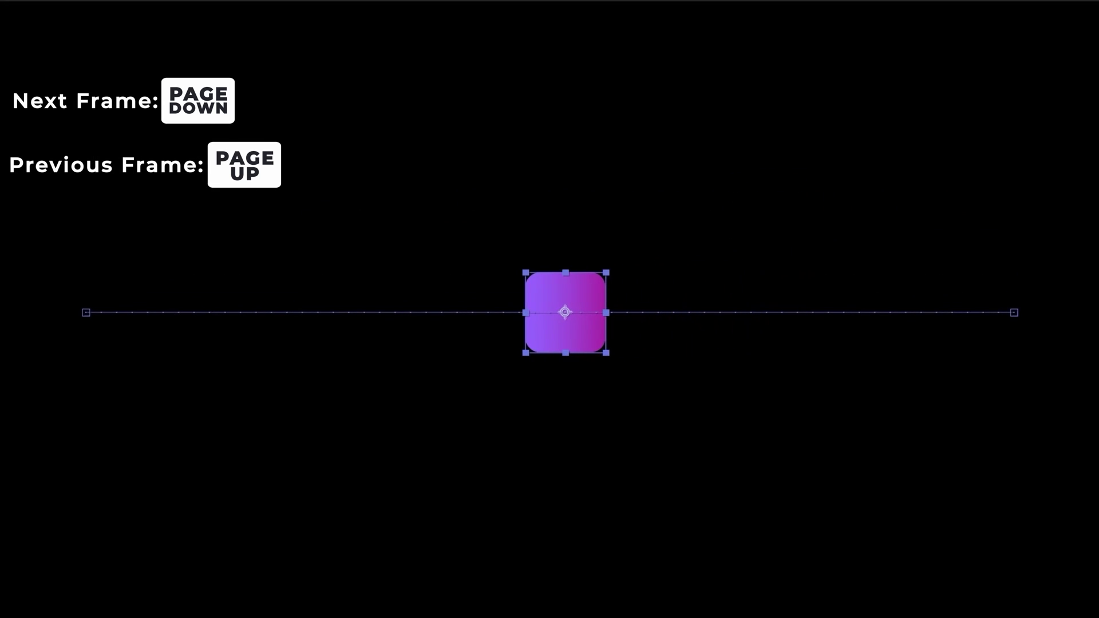
key("Page_Down")
key("Page_Down")
key("Page_Down")
key("Page_Up")
key("Page_Up")
key("Page_Up")
key("Page_Up")
key("Page_Up")
key("Page_Up")
key("Page_Up")
key("Page_Up")
key("Page_Up")
key("Page_Up")
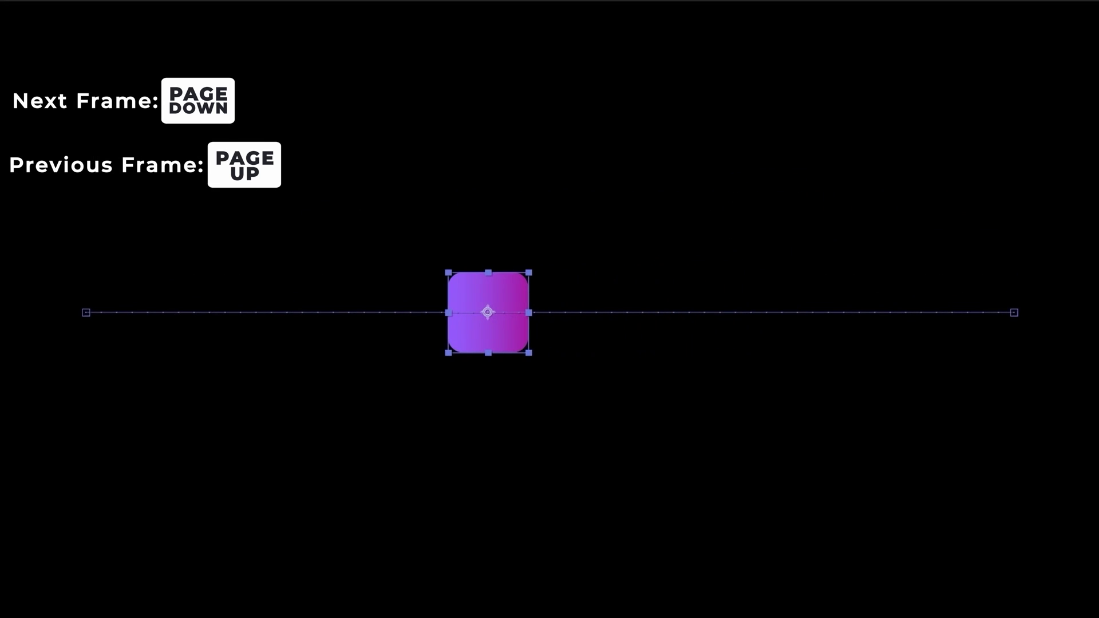
key("Page_Up")
key("Page_Up")
key("Page_Up")
key("Page_Up")
key("Page_Up")
key("Page_Up")
key("Page_Up")
key("Page_Up")
key("Page_Up")
key("Page_Up")
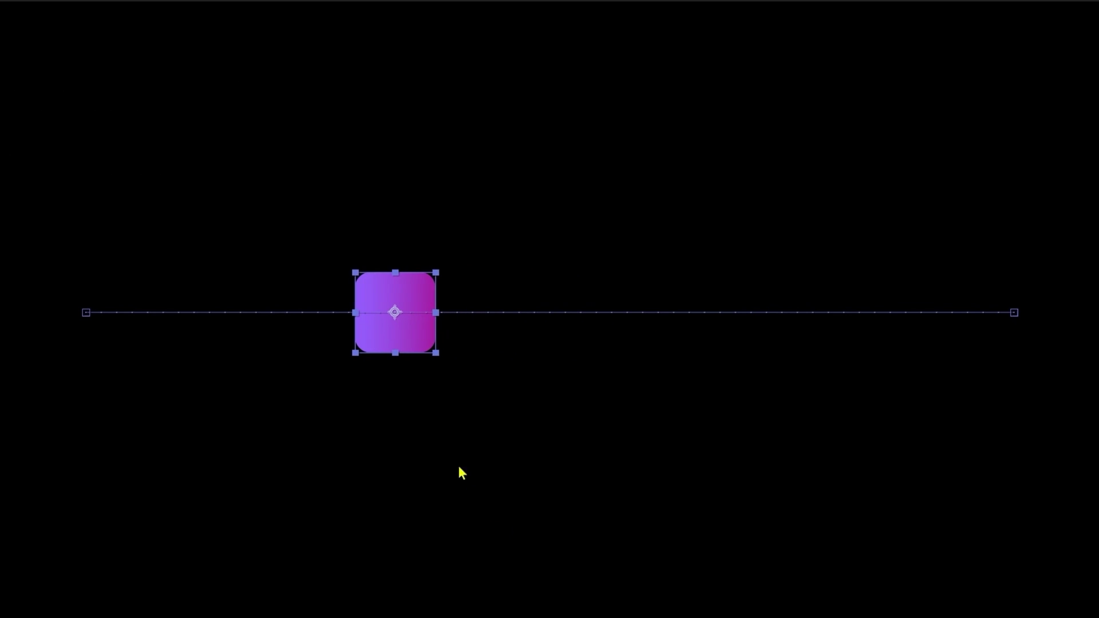
key("Page_Up")
key("Page_Up")
key("Page_Up")
key("Page_Up")
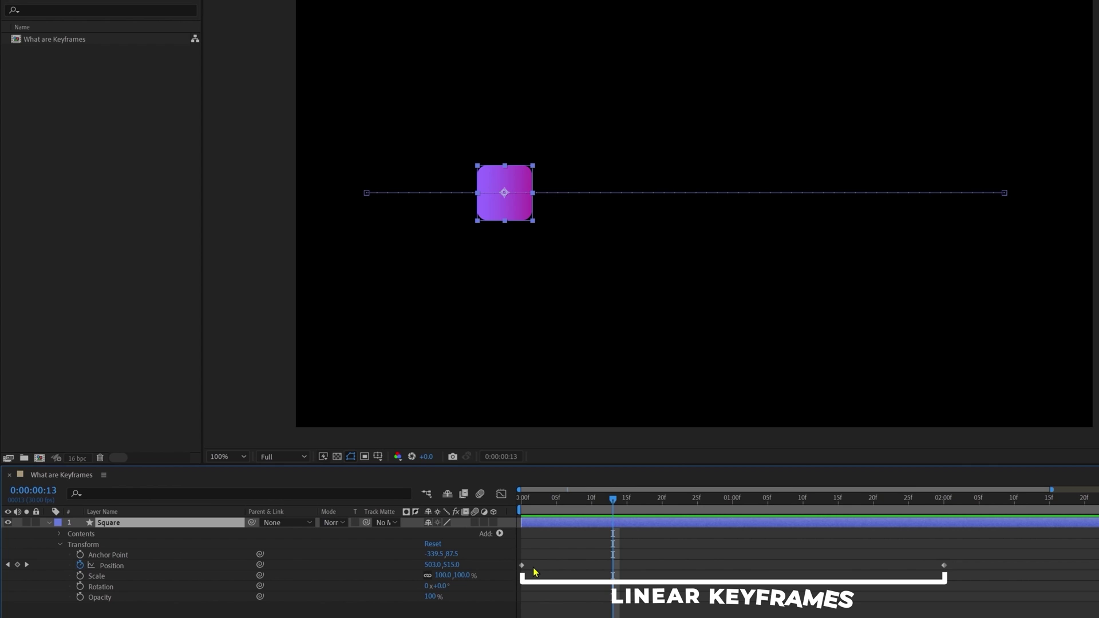
Add a Position keyframe at 0:00:00:16 with the square lowered to about 580, 844
left_click(536, 503)
left_click_drag(533, 503, 626, 510)
left_click_drag(451, 538, 455, 538)
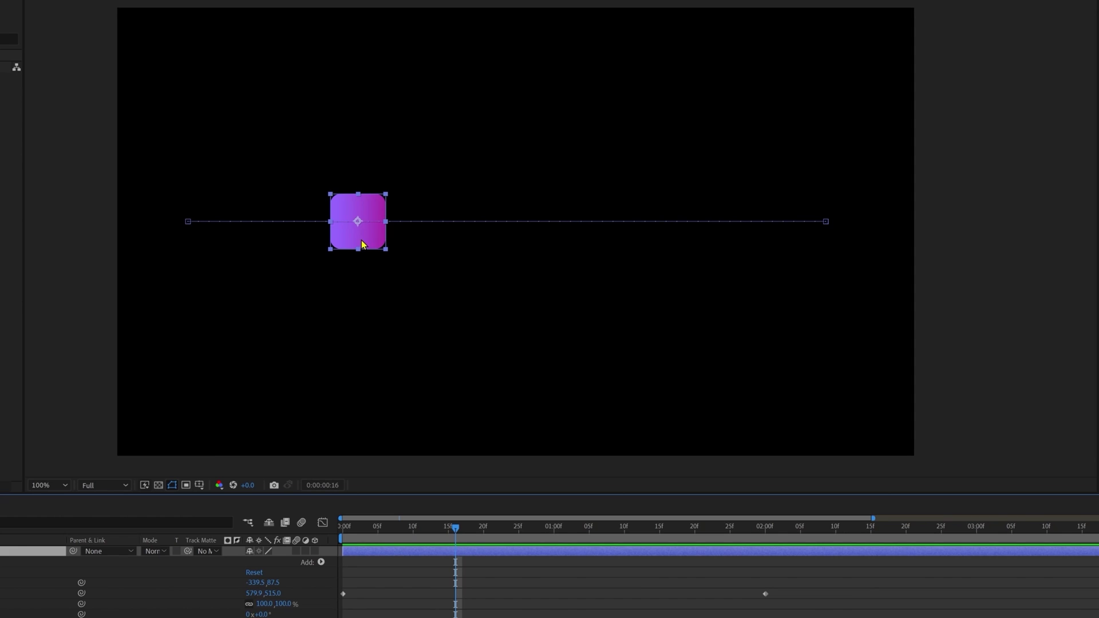
left_click_drag(362, 241, 359, 376)
Add a Position keyframe at 0:00:01:10 with the square raised to about 1195, 257
mouse_move(629, 530)
left_mouse_down()
mouse_move(592, 537)
mouse_move(627, 537)
left_mouse_up()
left_click(624, 263)
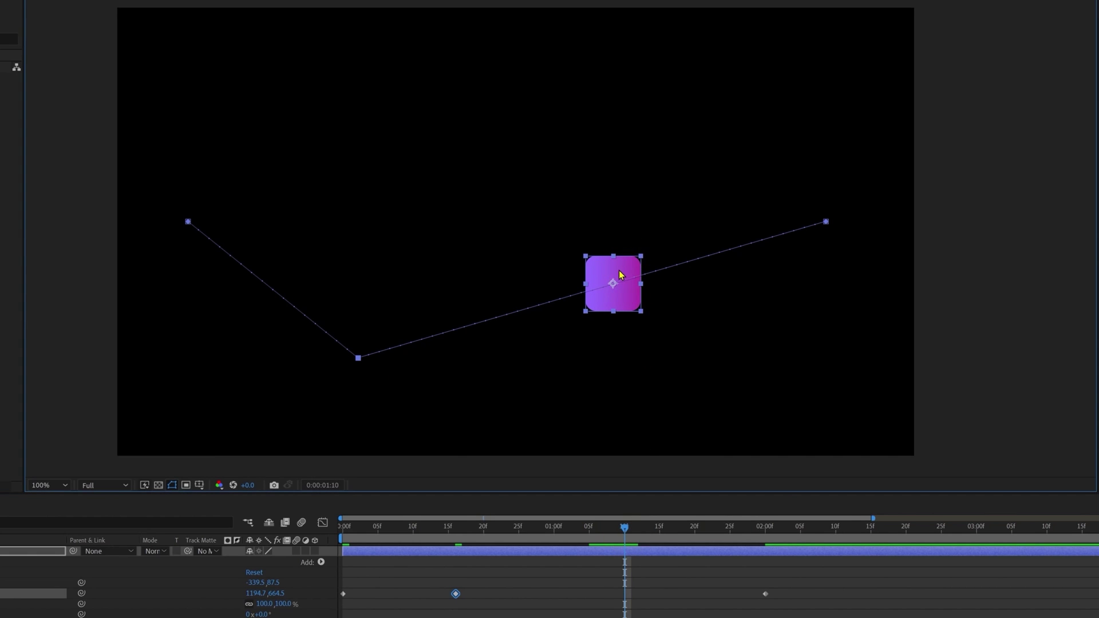
left_click_drag(621, 274, 621, 102)
Select the two middle Position keyframes and preview the square's movement along the zigzag path up to 0:00:02:00
left_click(615, 602)
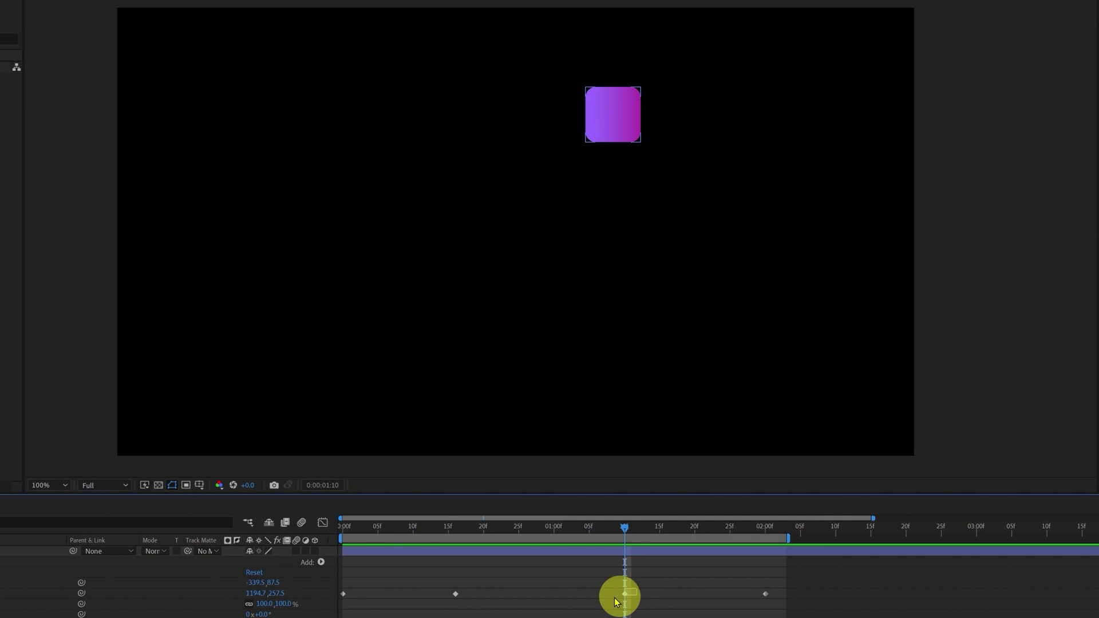
left_click_drag(615, 602, 443, 608)
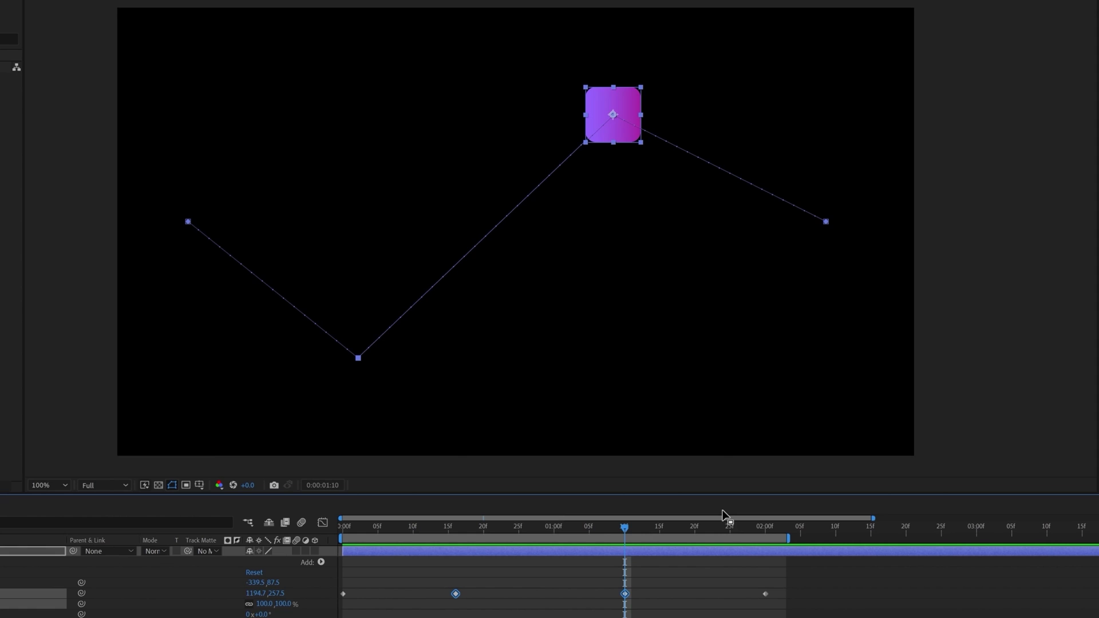
key("space")
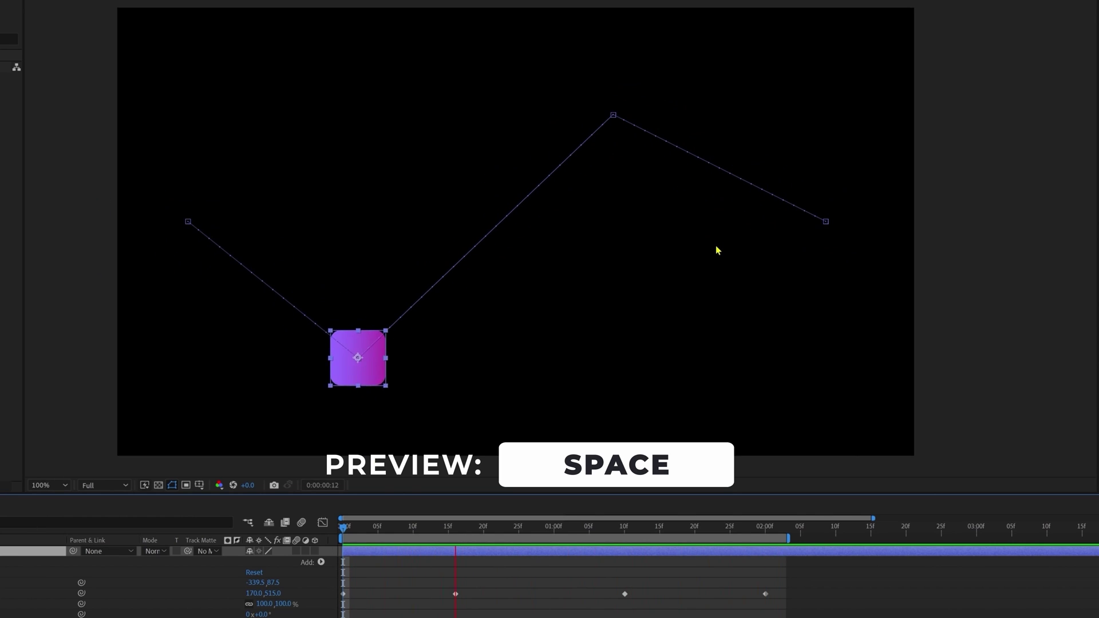
left_click_drag(344, 527, 742, 545)
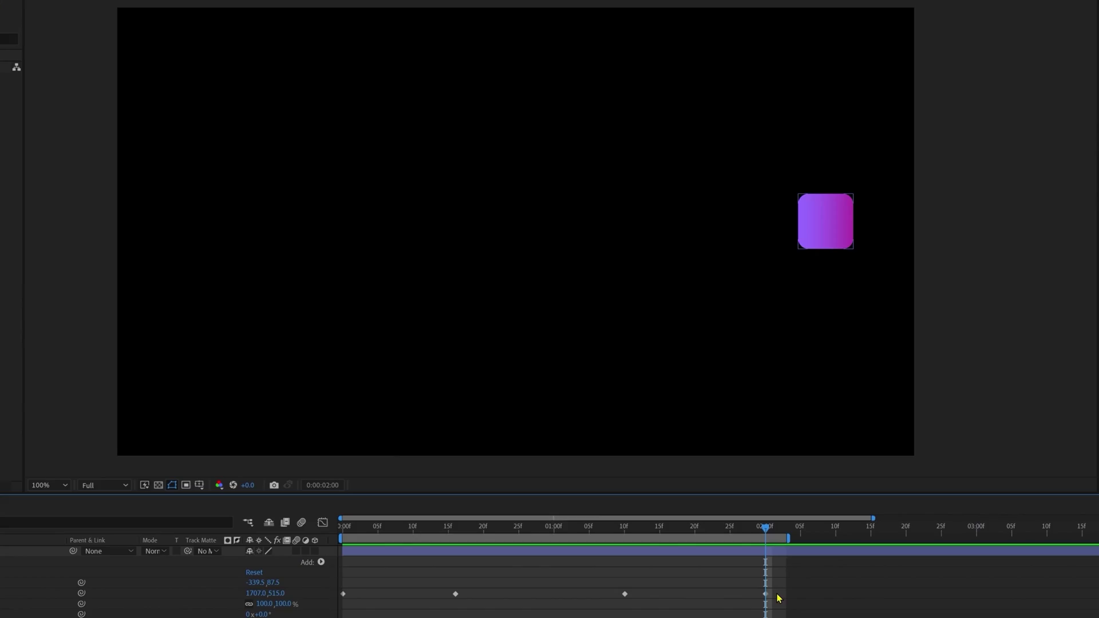
Examine the temporal, spatial and roving interpolation settings of all four Position keyframes
left_click_drag(779, 598, 329, 605)
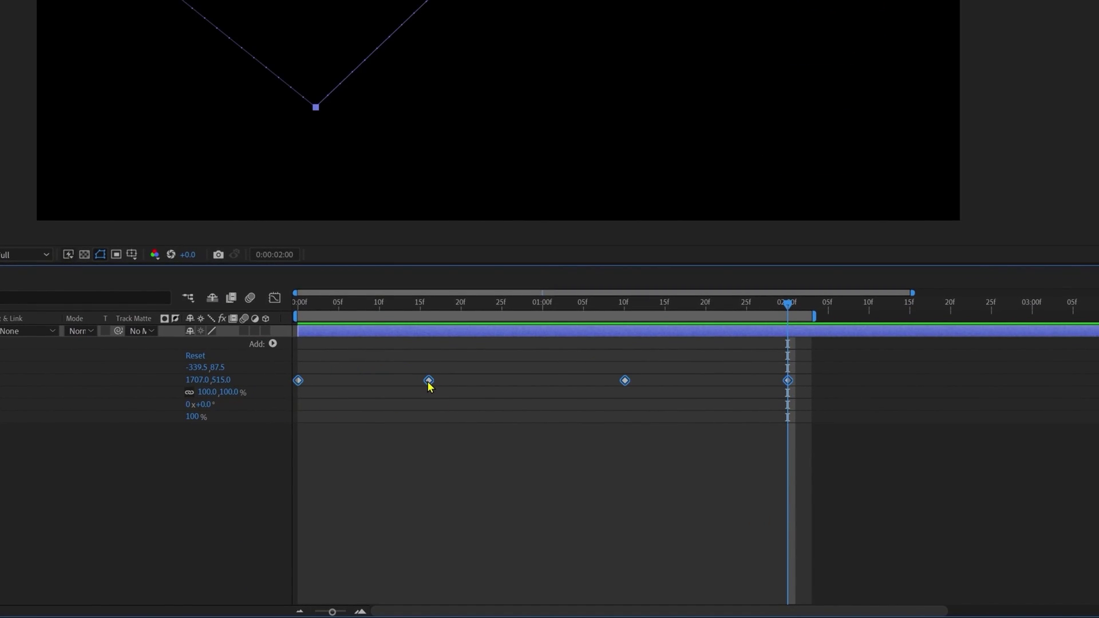
right_click(429, 384)
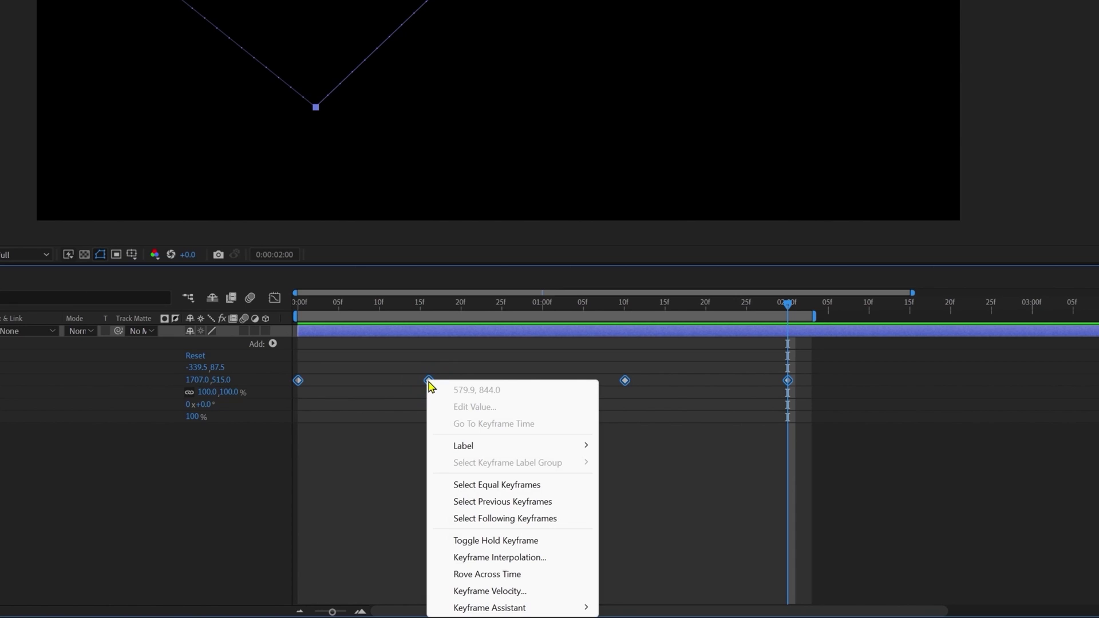
left_click(488, 558)
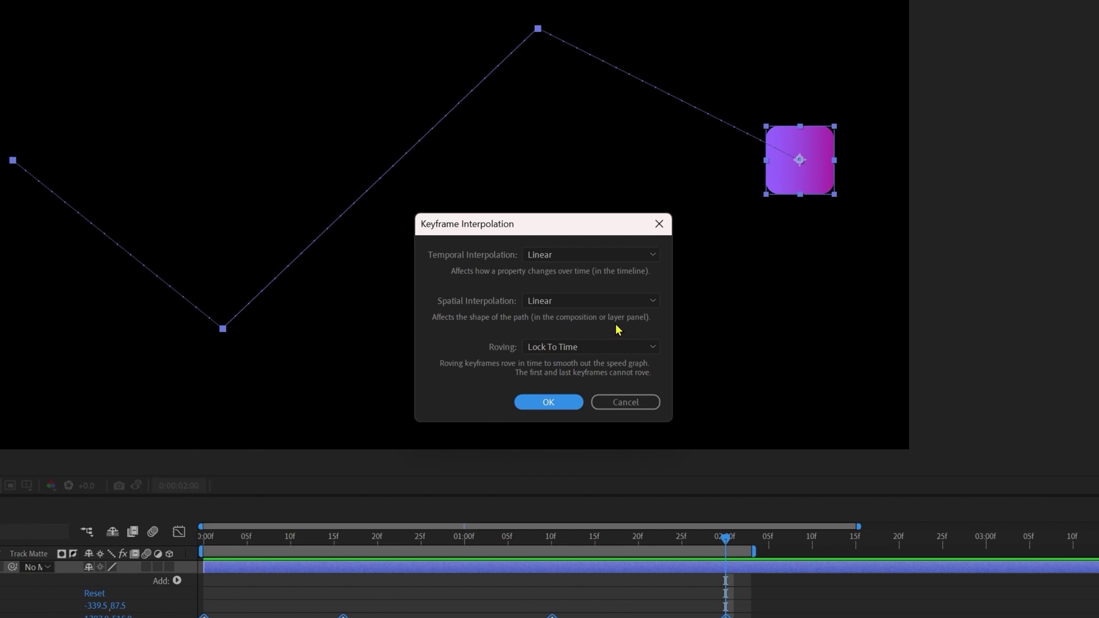
left_click(548, 402)
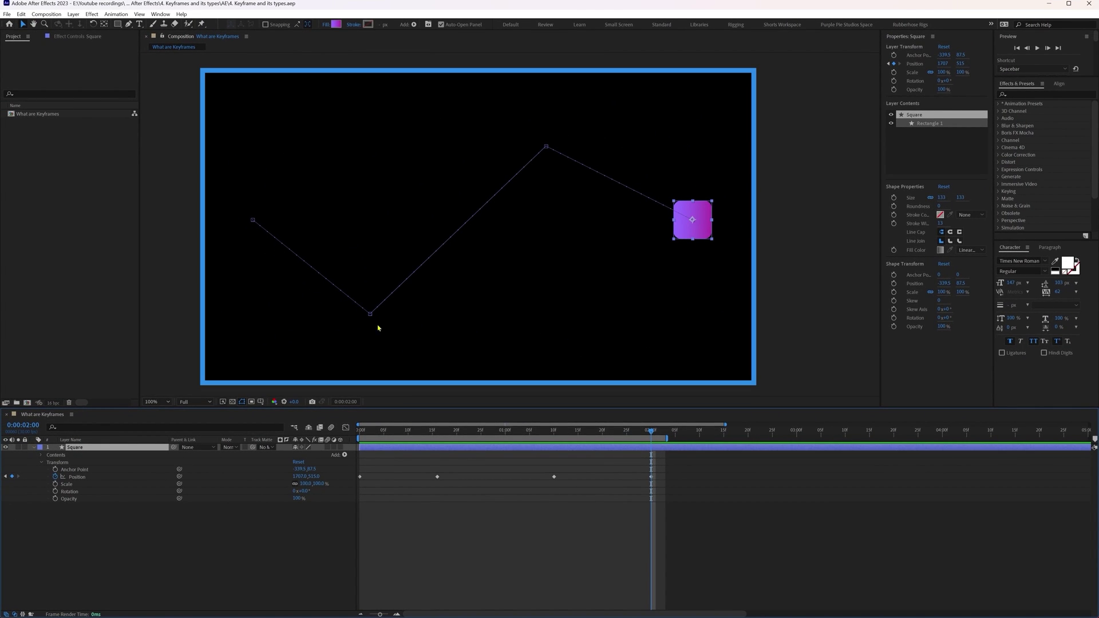
Try moving the last two motion path points and shifting the two middle keyframes earlier in time, and undo these changes
left_click_drag(701, 223, 711, 168)
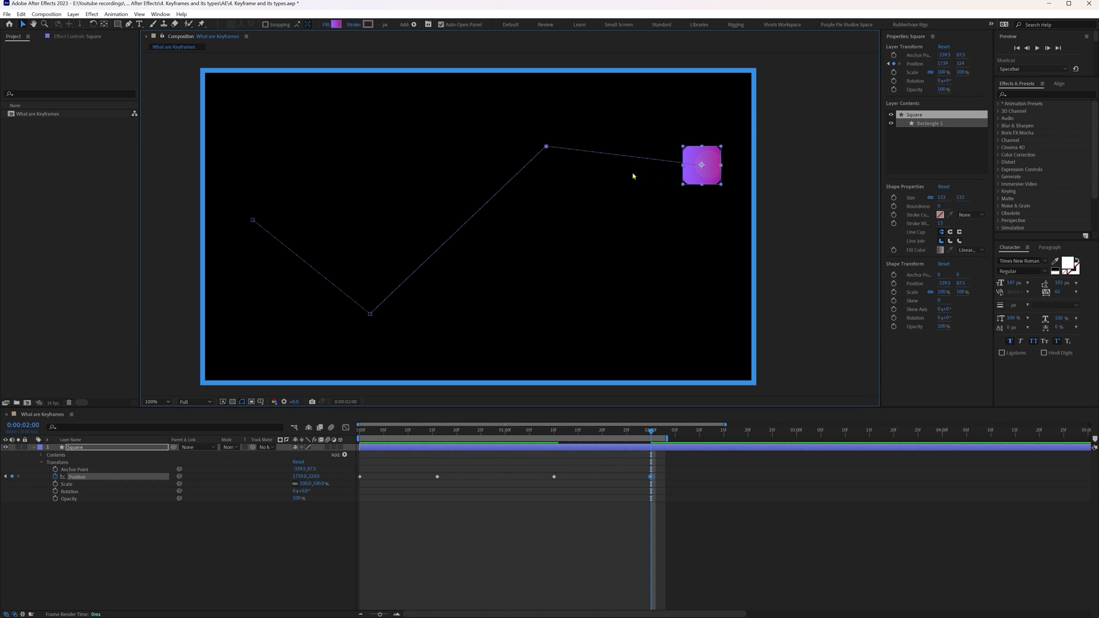
left_click_drag(545, 149, 598, 314)
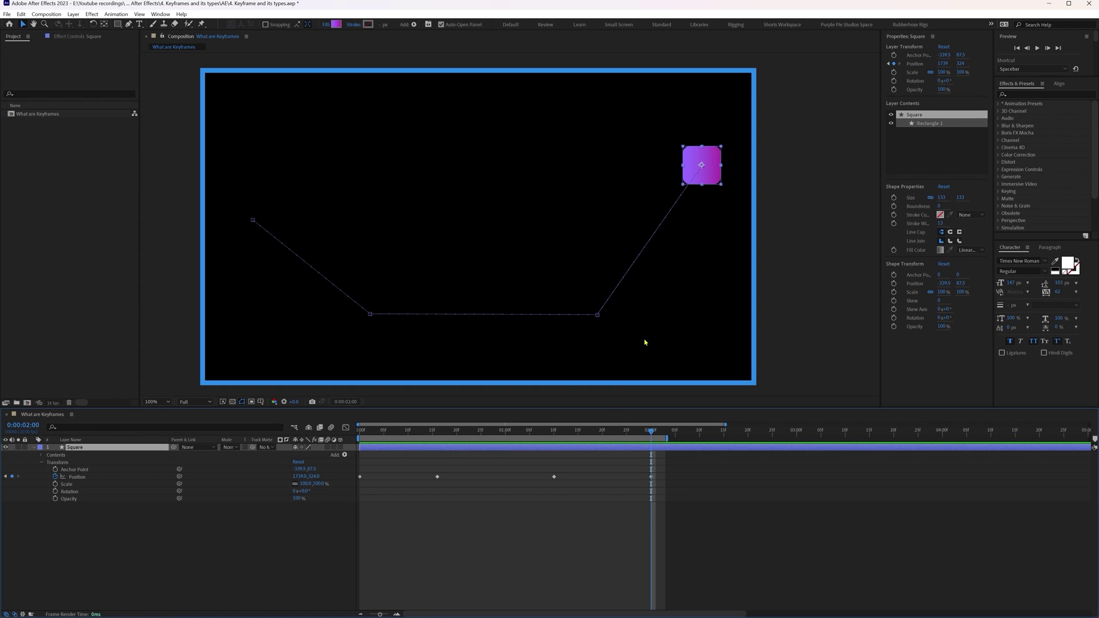
left_click_drag(554, 476, 506, 483)
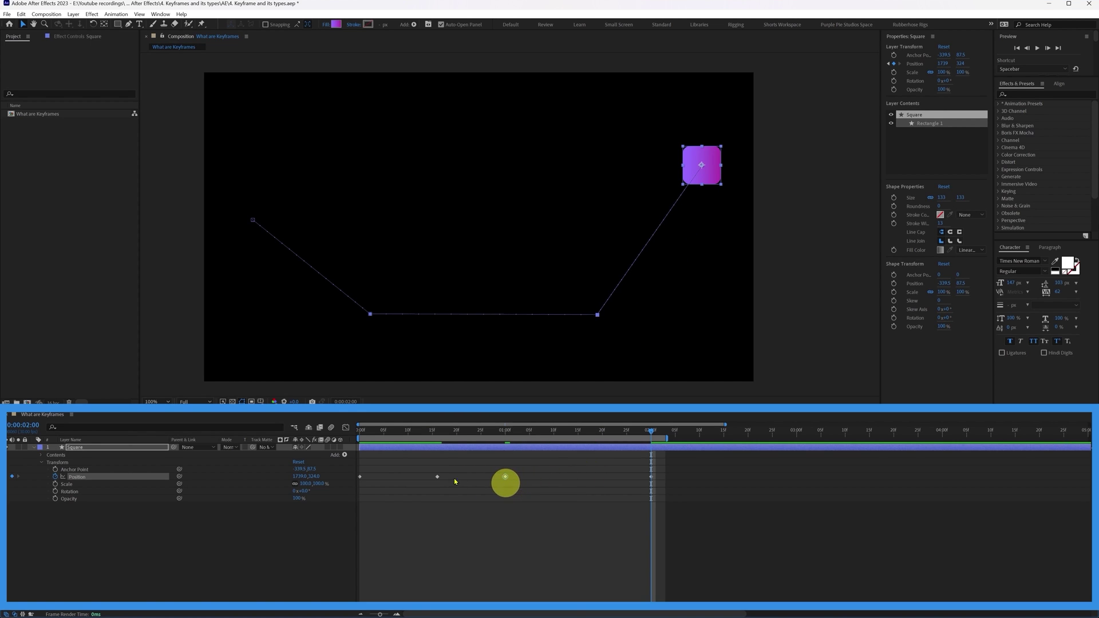
left_click_drag(438, 477, 416, 486)
key("ctrl+z")
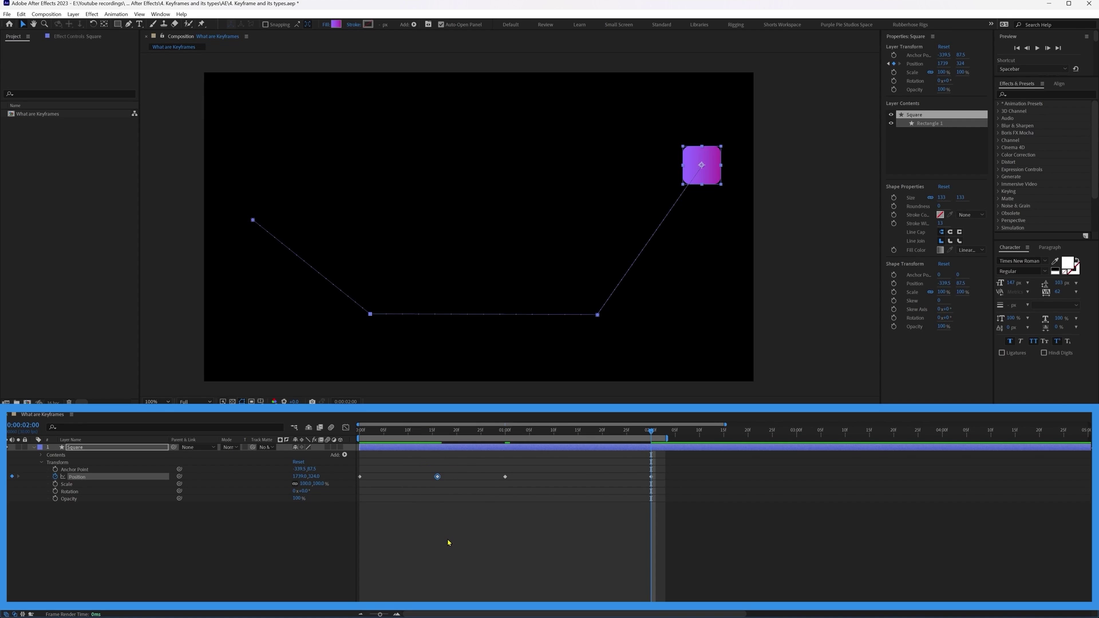
key("ctrl+z")
Change the spatial interpolation of all four Position keyframes to turn the motion path into a smooth curve, and scrub through the animation
left_click_drag(659, 472, 356, 483)
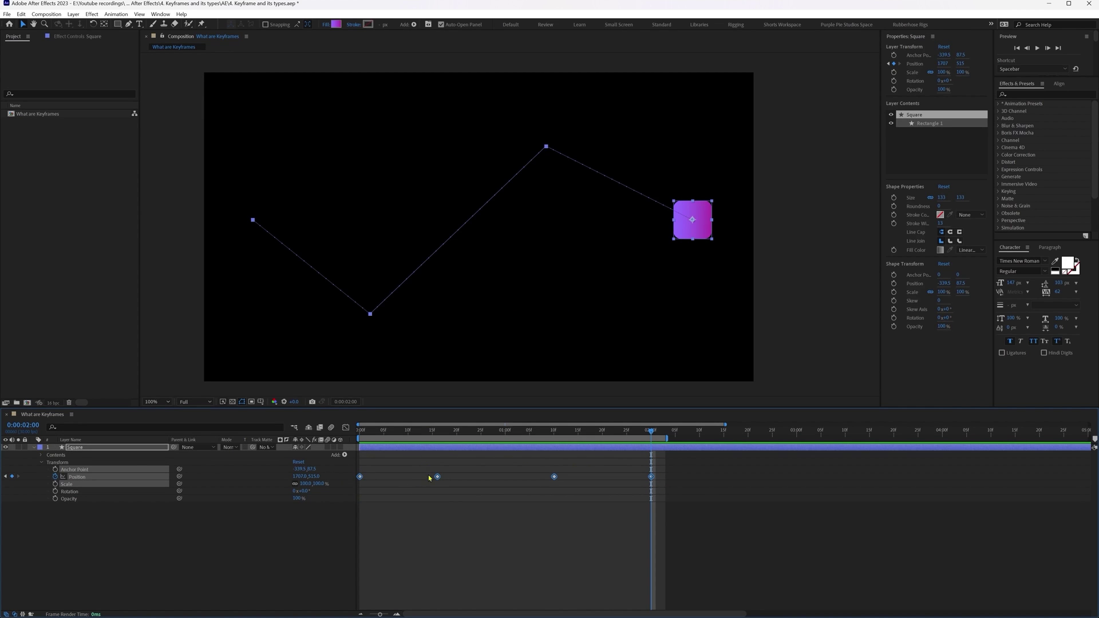
right_click(438, 476)
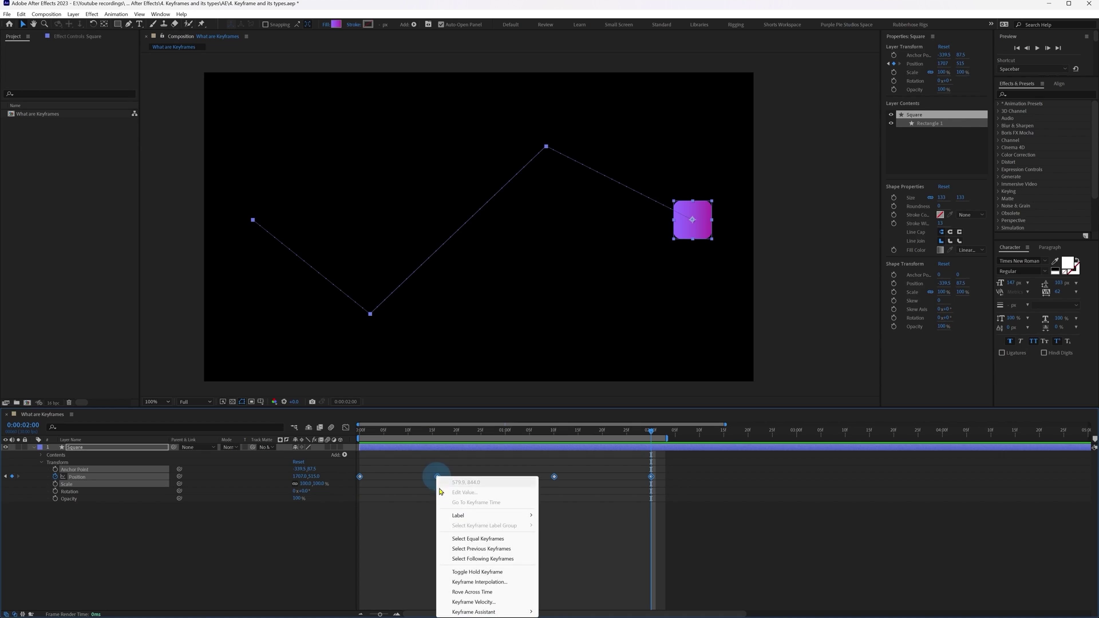
left_click(475, 577)
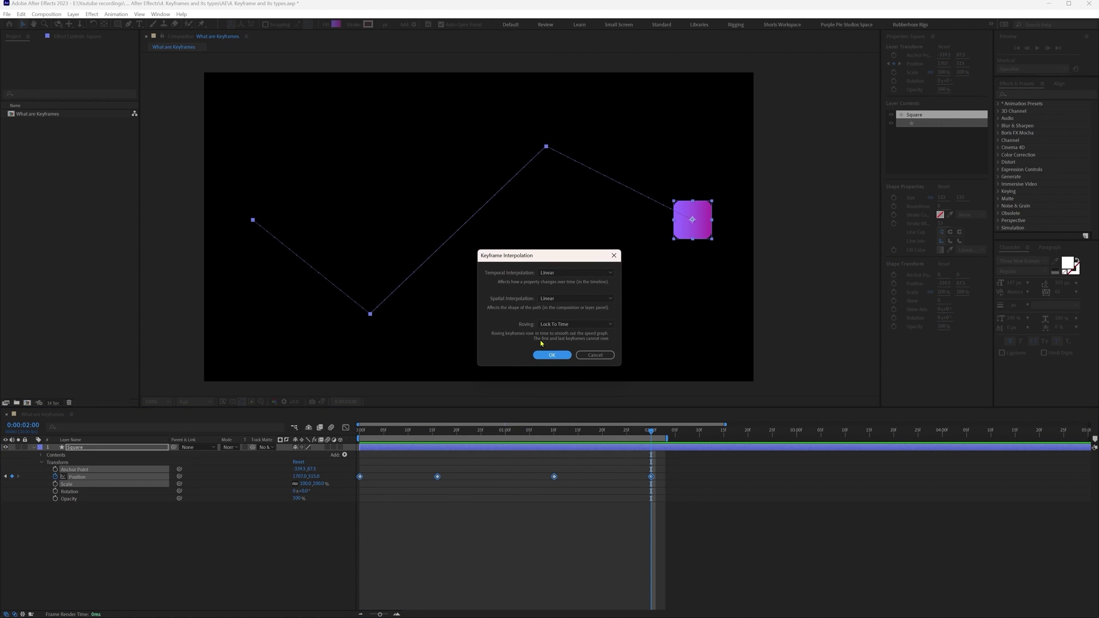
left_click(571, 300)
left_click(552, 326)
left_click(553, 355)
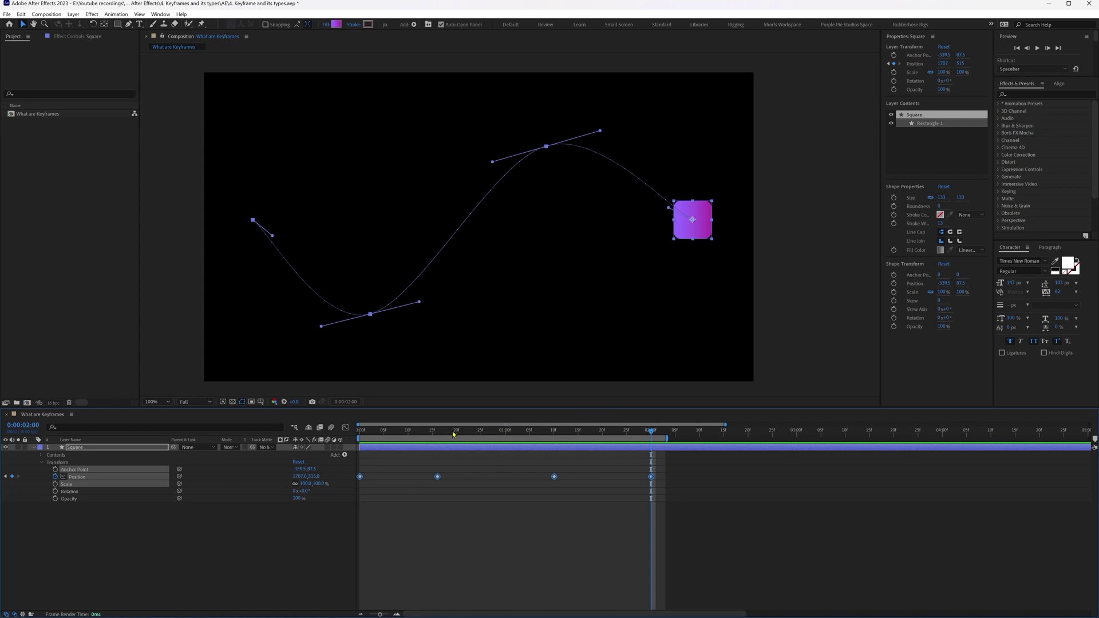
left_click_drag(452, 434, 644, 461)
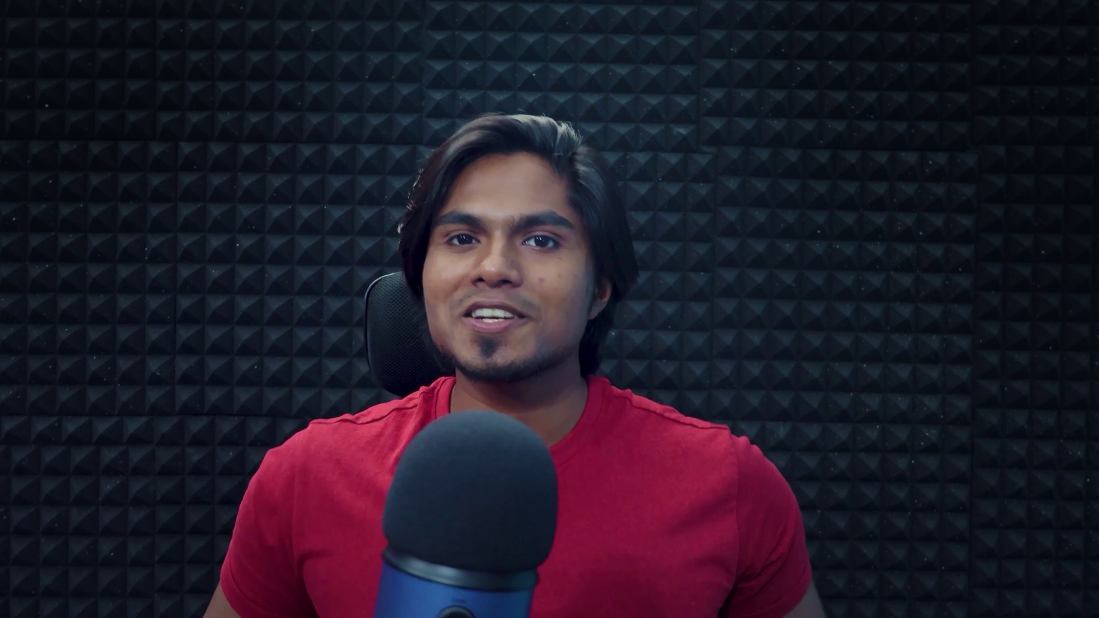
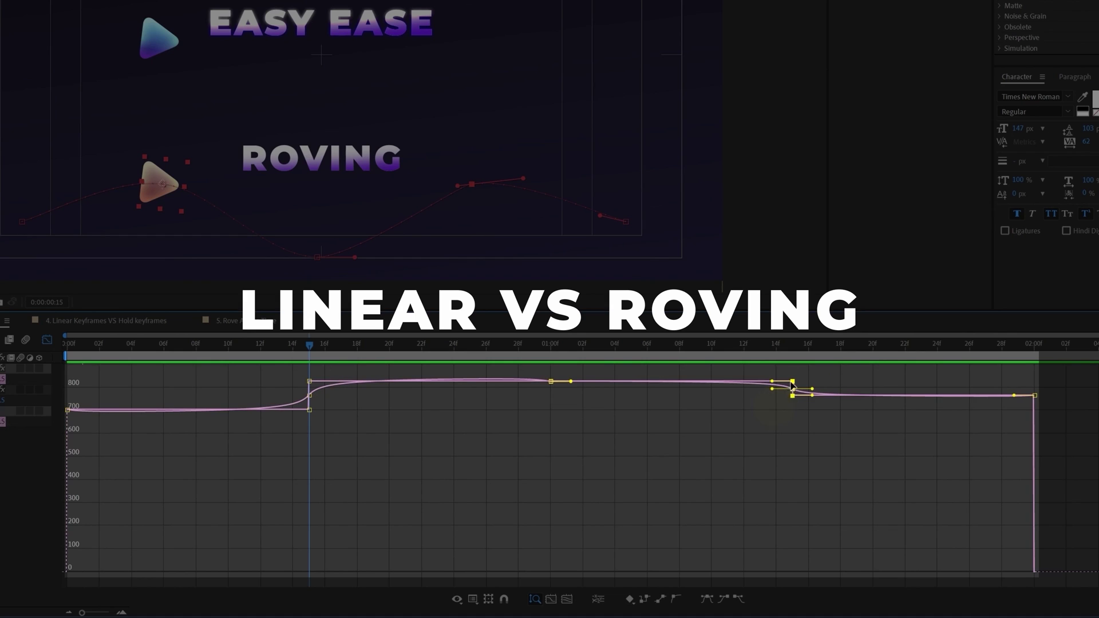
Scrub through the linear, eased and roving comparison to 0:00:00:18 to compare the triangles' motion with the speed graph
left_click_drag(252, 350, 358, 348)
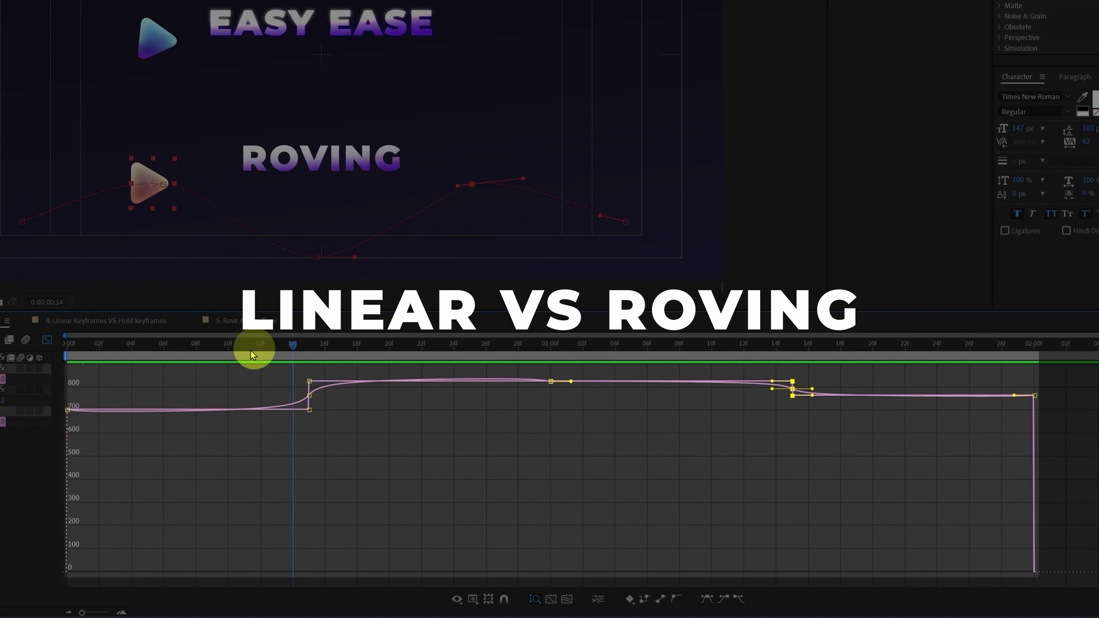
left_click_drag(555, 444, 555, 444)
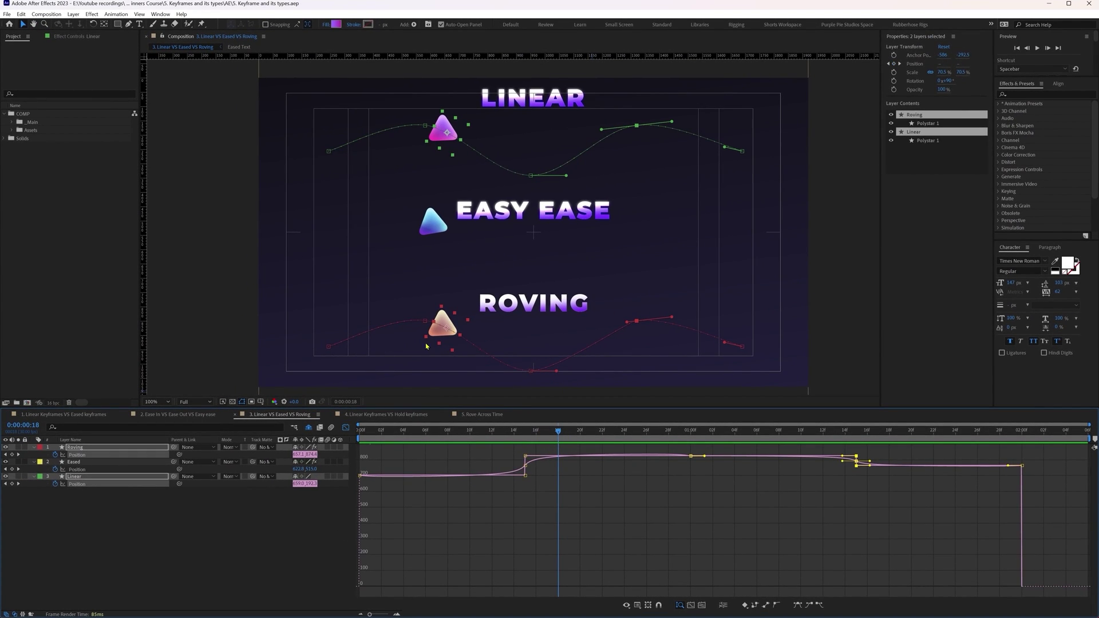
Play the linear and roving comparison, and display the Position speed graphs of the Roving and Eased layers together
key("space")
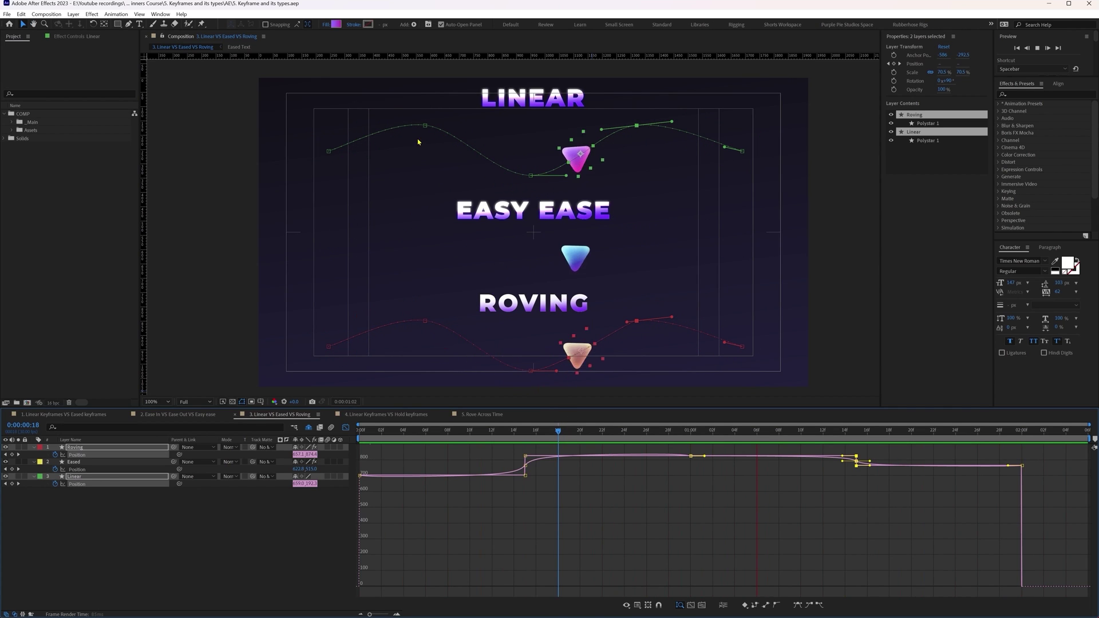
left_click(346, 427)
left_click(86, 448)
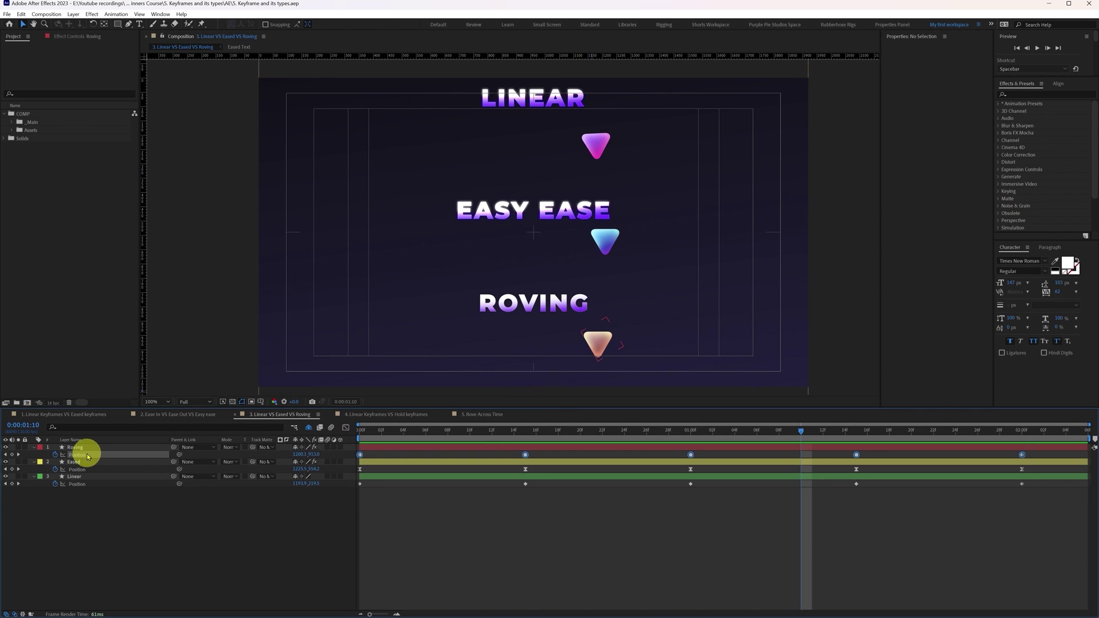
left_click(93, 469, "shift")
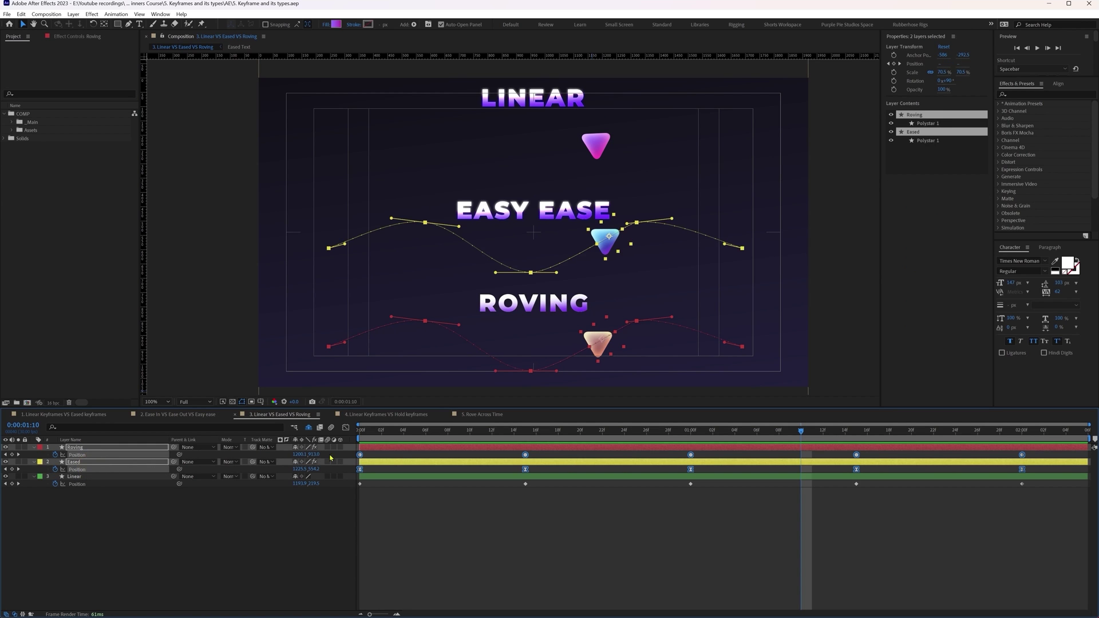
left_click(346, 428)
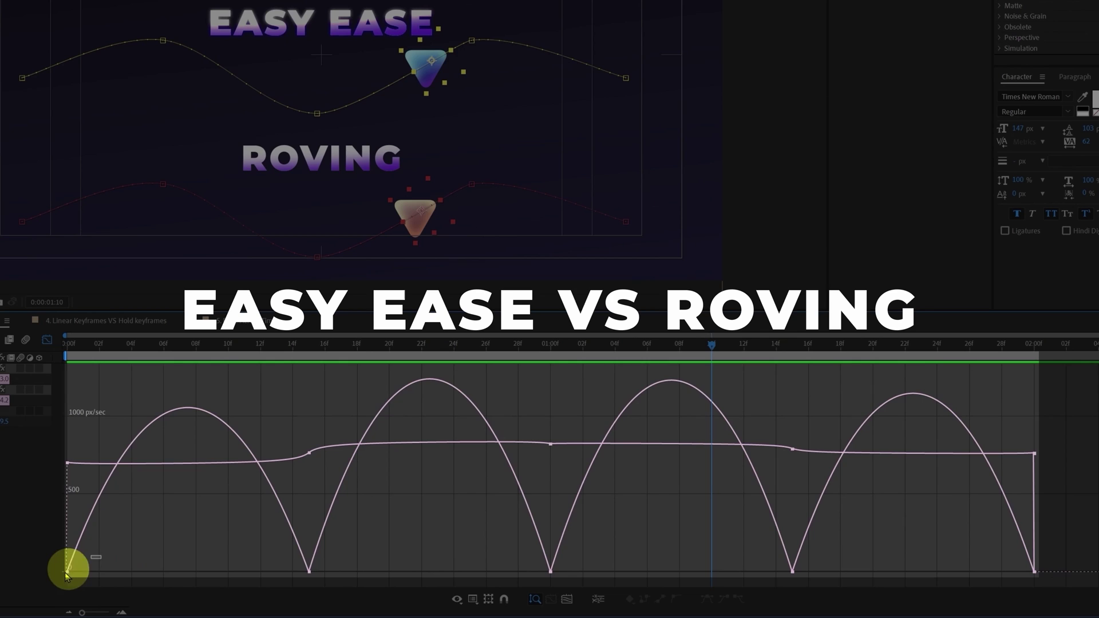
Compare the eased and roving speed curves from the first keyframe to 0:00:01:00, select the roving keyframe at 0:00:00:15, and play the animation
double_click(69, 571)
left_click(58, 375)
key("Home")
left_click_drag(58, 375, 551, 413)
left_click_drag(289, 429, 332, 467)
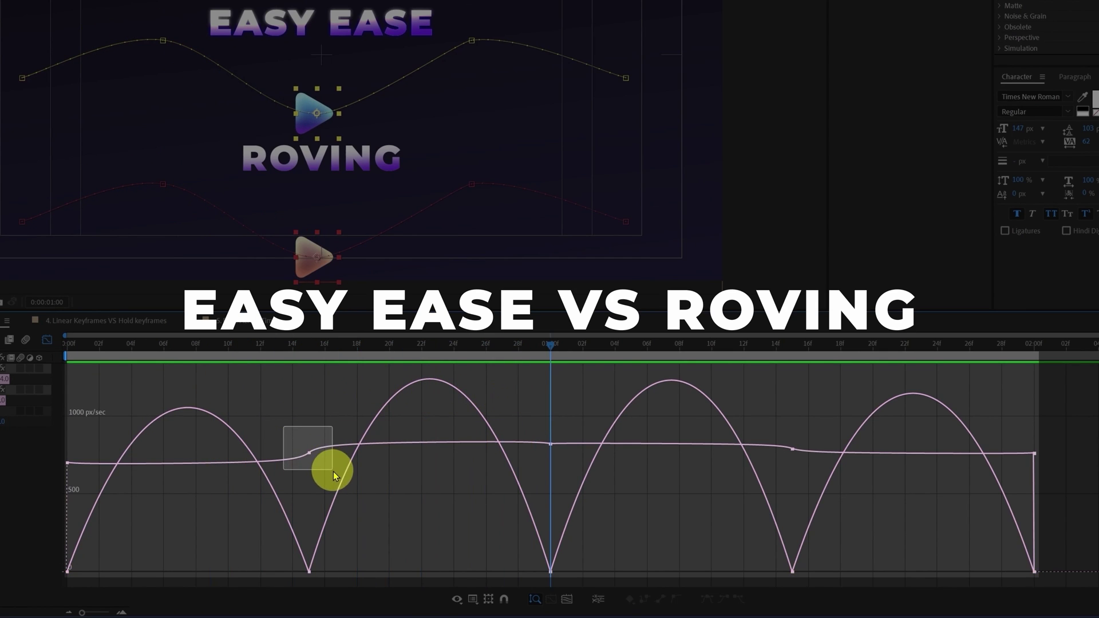
key("j")
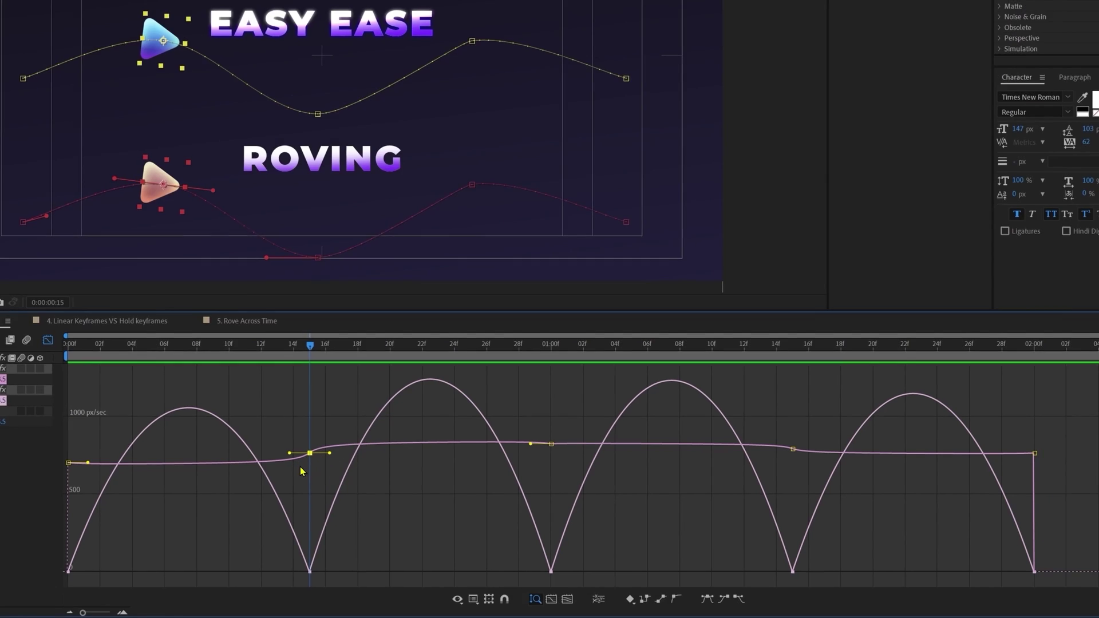
key("space")
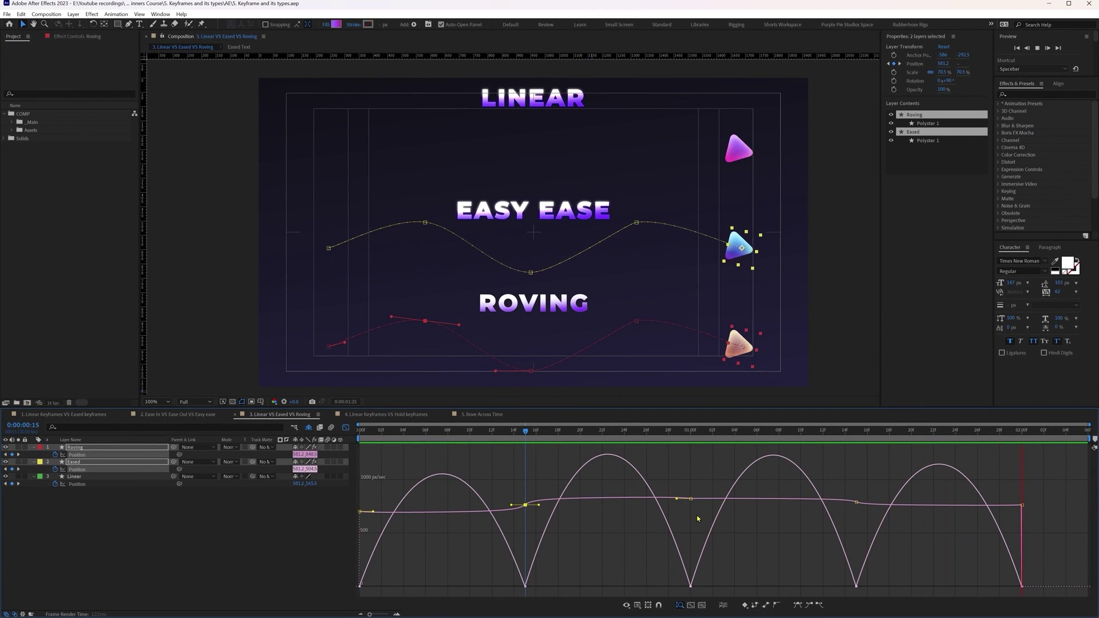
Try adjusting the speed handles of the Roving layer's Position keyframe at 0:00:00:15, undo the change, and recheck its speed graph
key("shift+F3")
left_click(525, 455)
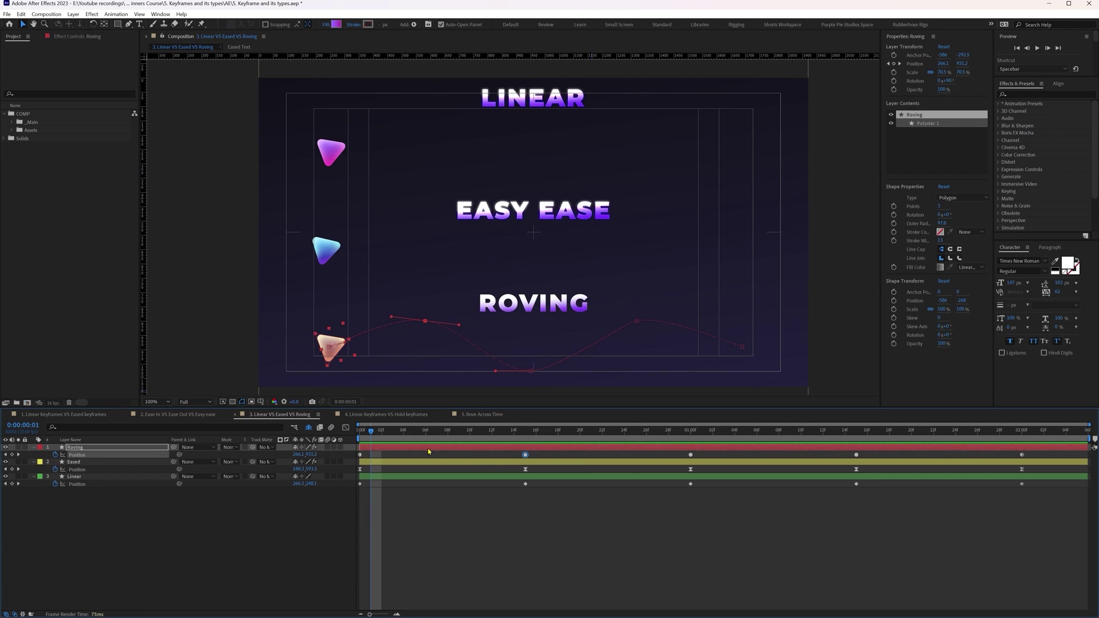
left_click(345, 428)
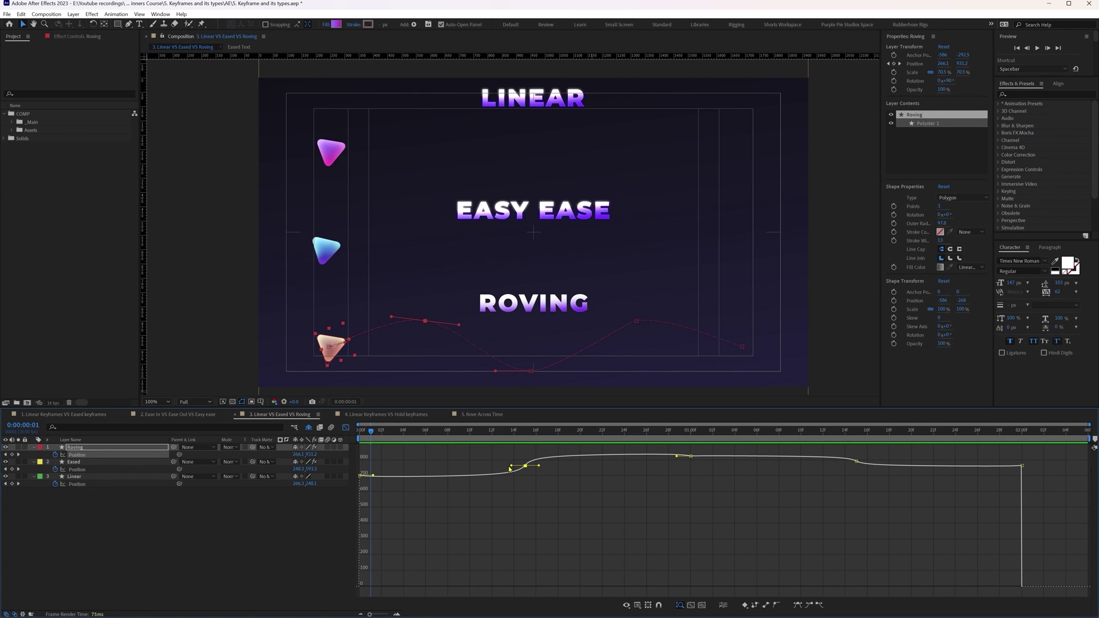
mouse_move(510, 466)
left_mouse_down()
mouse_move(489, 469)
mouse_move(564, 462)
mouse_move(563, 470)
left_mouse_up()
left_click(346, 428)
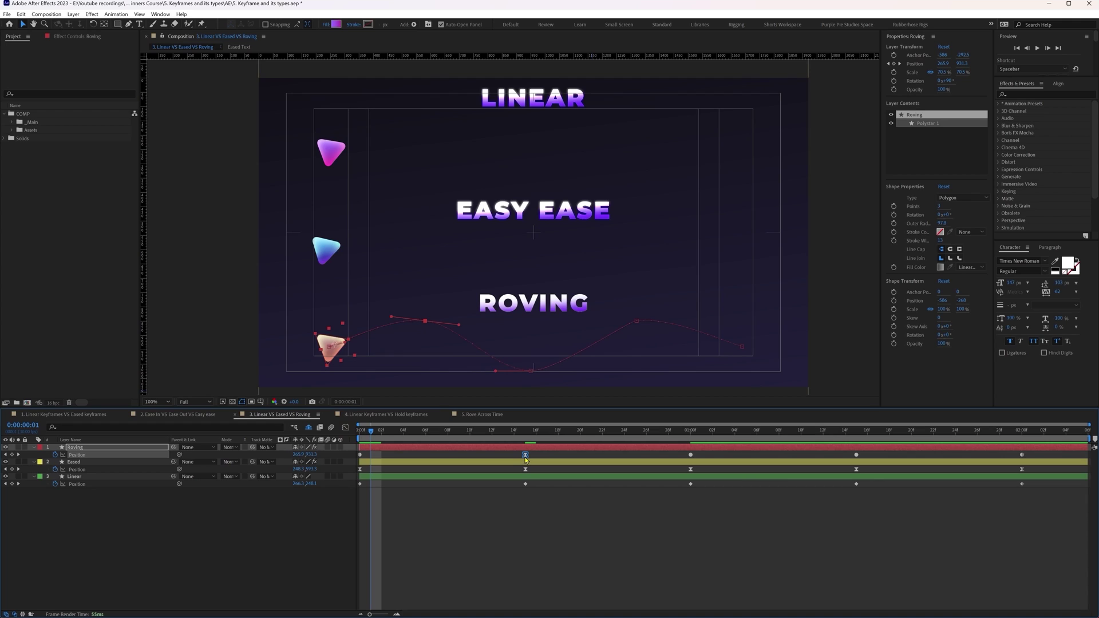
key("ctrl+z")
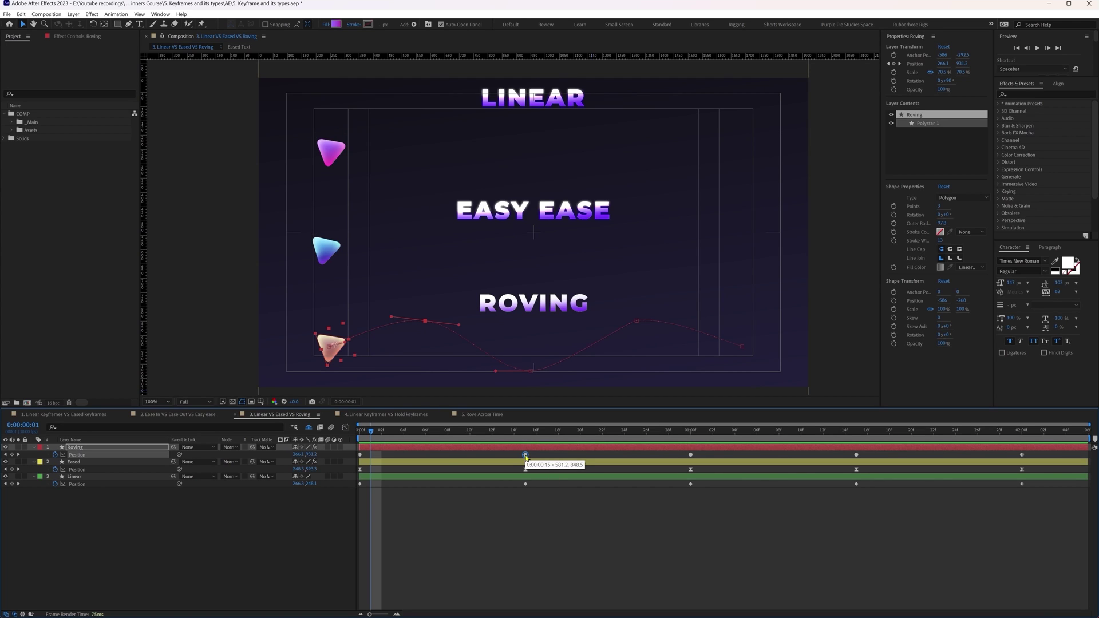
left_click_drag(525, 456, 490, 461)
left_click(346, 428)
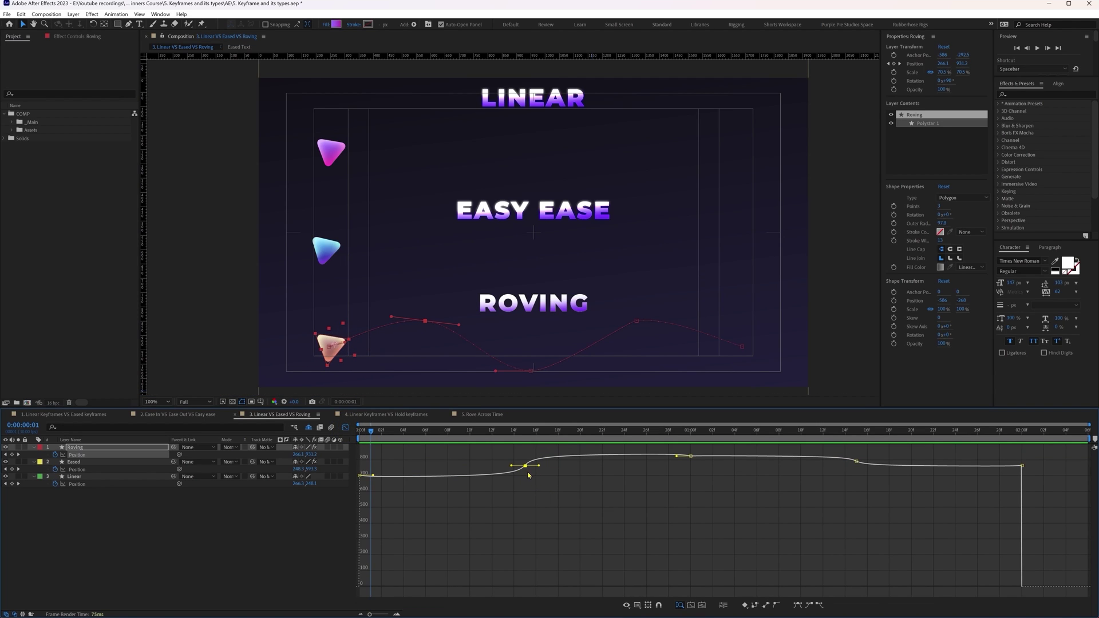
left_click(344, 428)
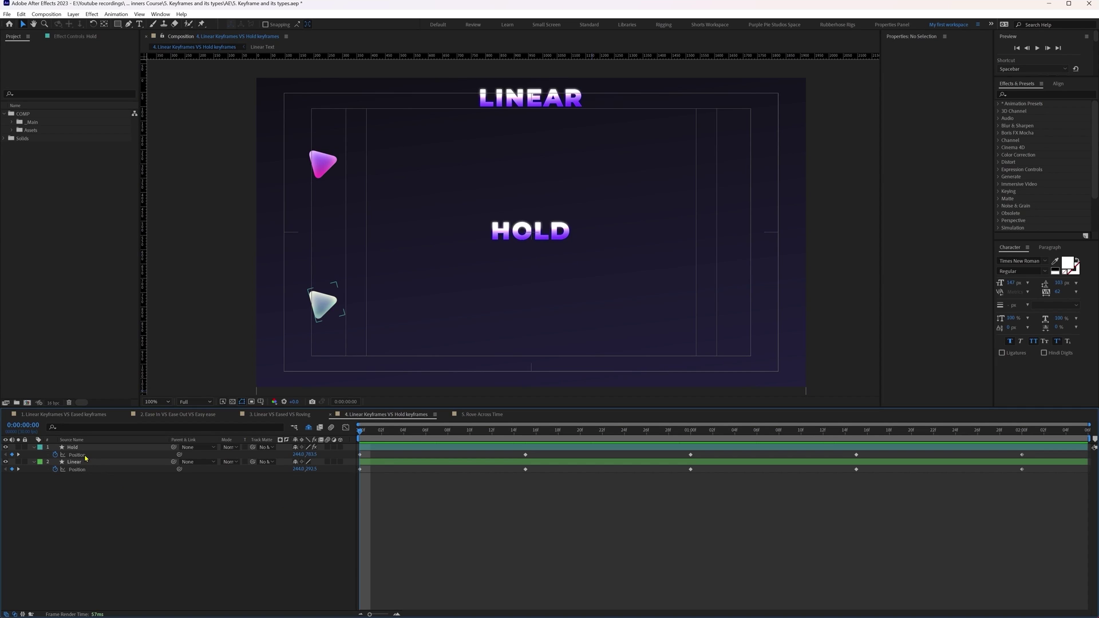
Convert all Position keyframes of the Hold layer to hold keyframes
left_click(77, 455)
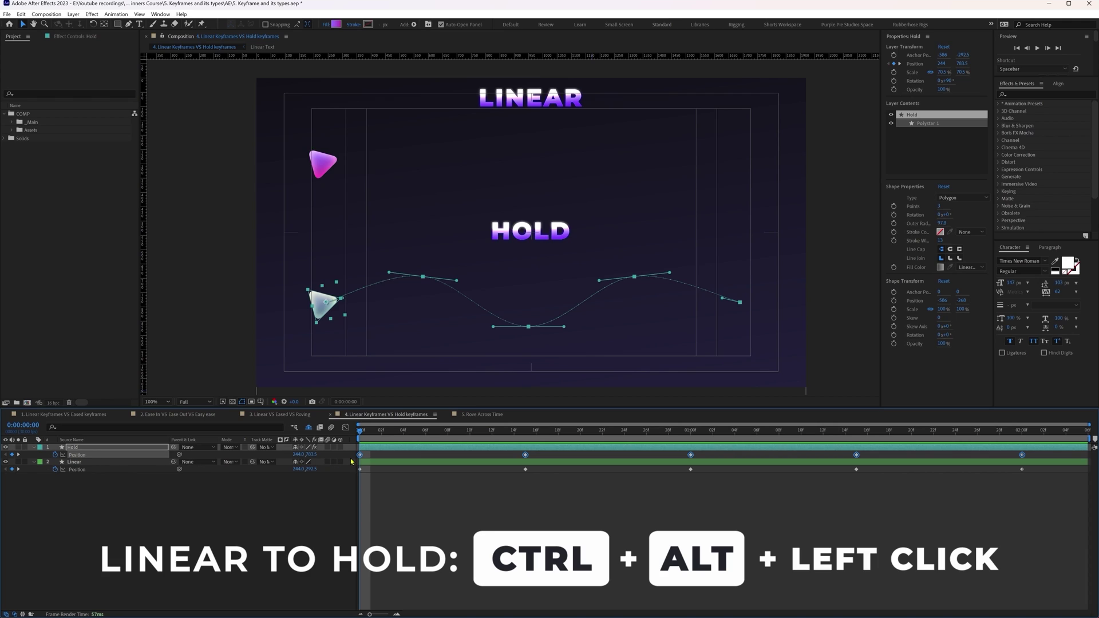
left_click(360, 455, "ctrl+alt")
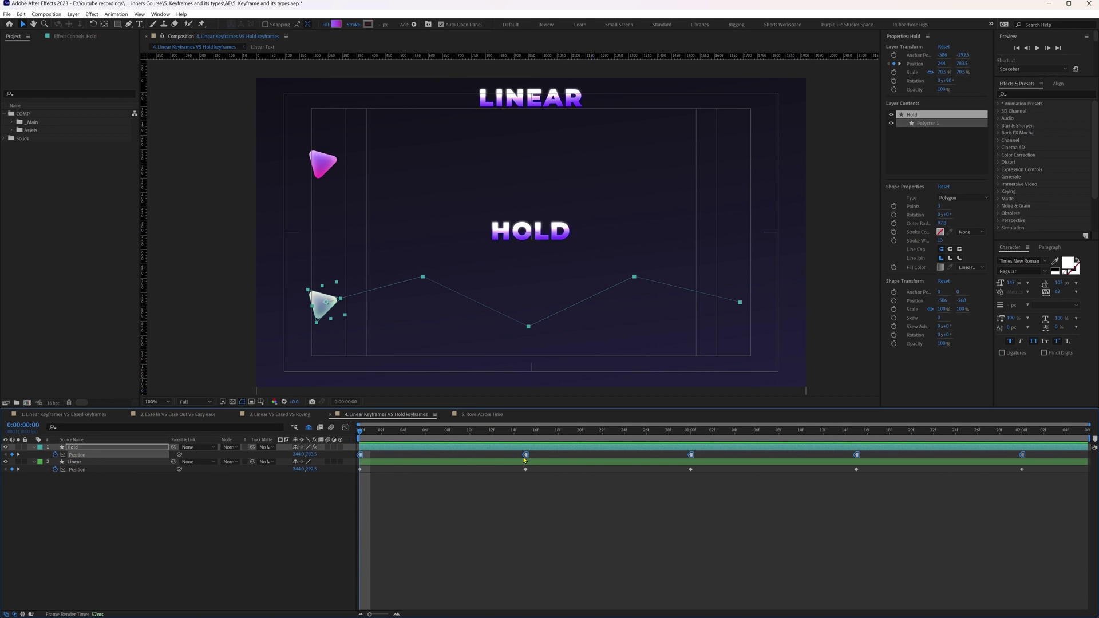
left_click(430, 509)
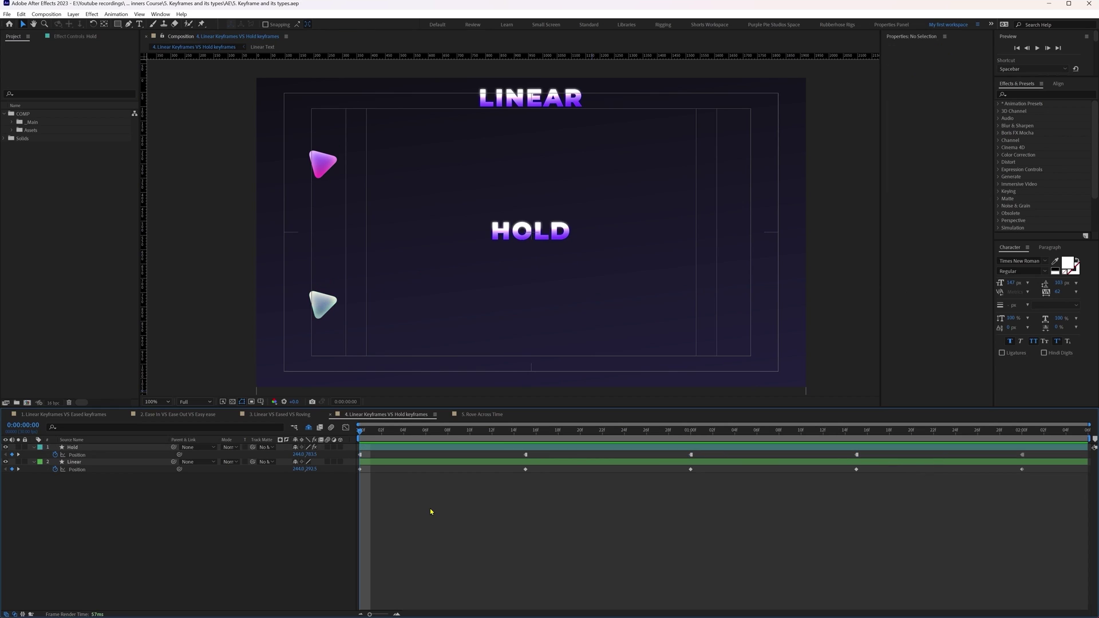
Play the linear and hold animations, and inspect the speed graph of the Hold layer's Position at 0:00:00:15
key("space")
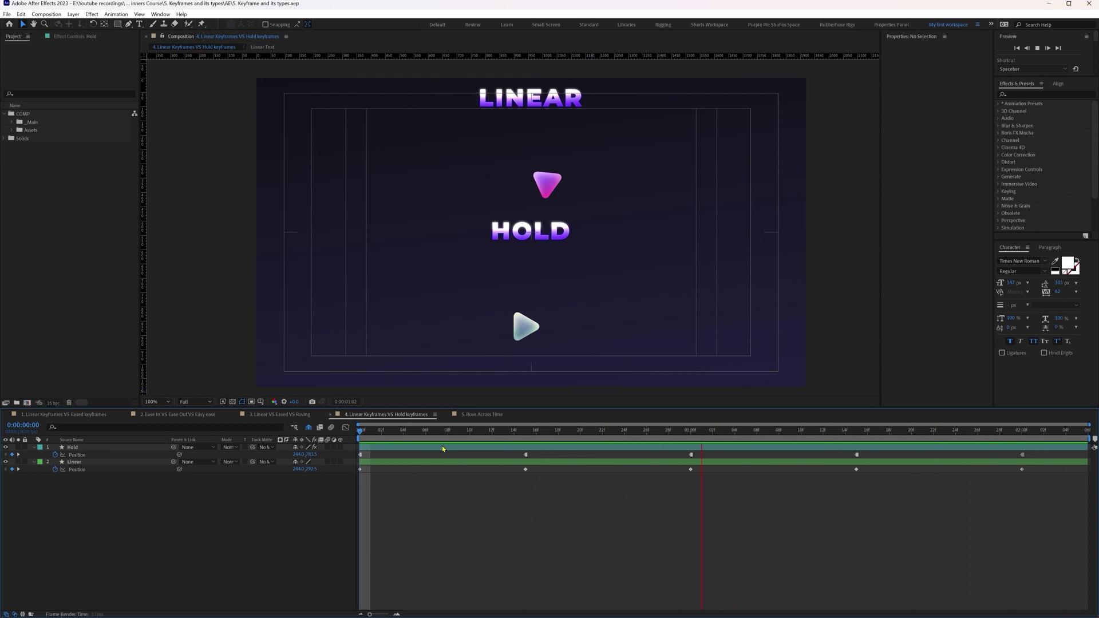
key("space")
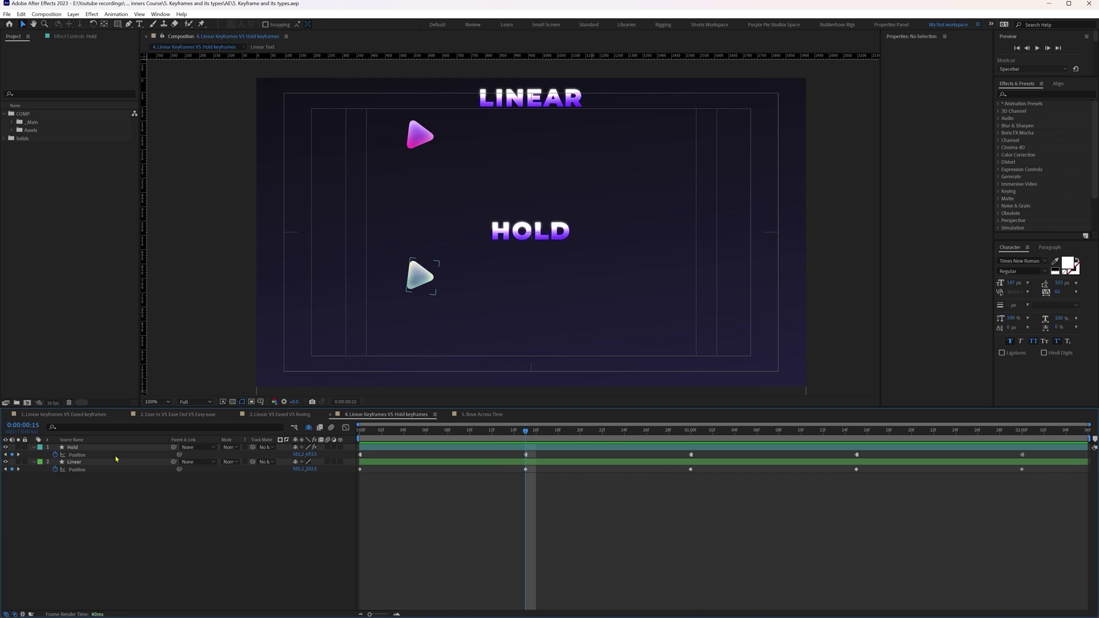
left_click(108, 456)
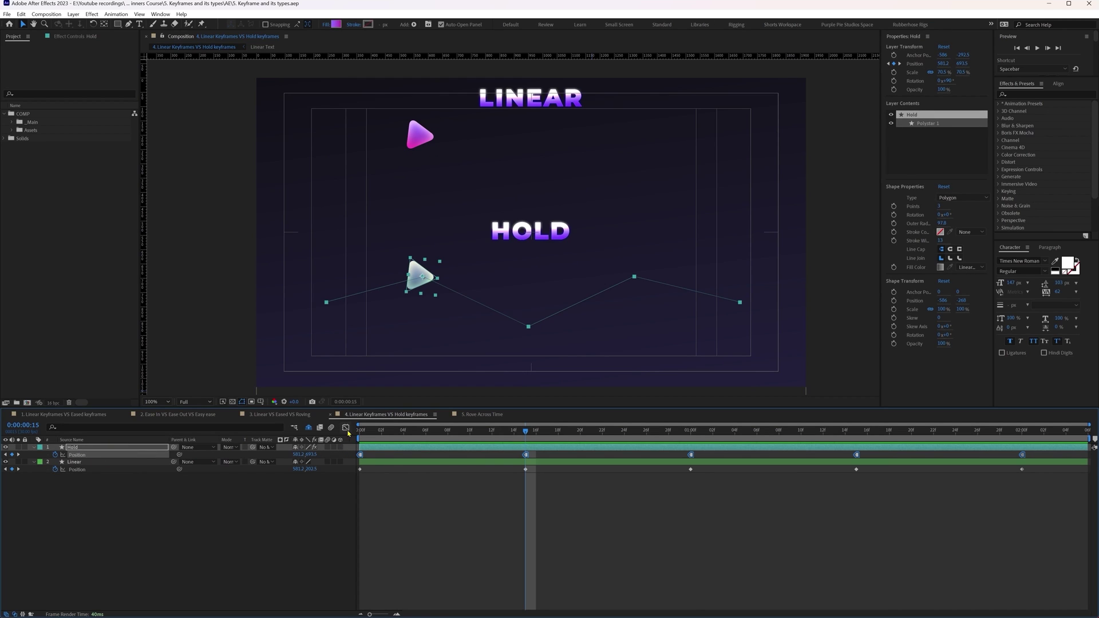
left_click(345, 427)
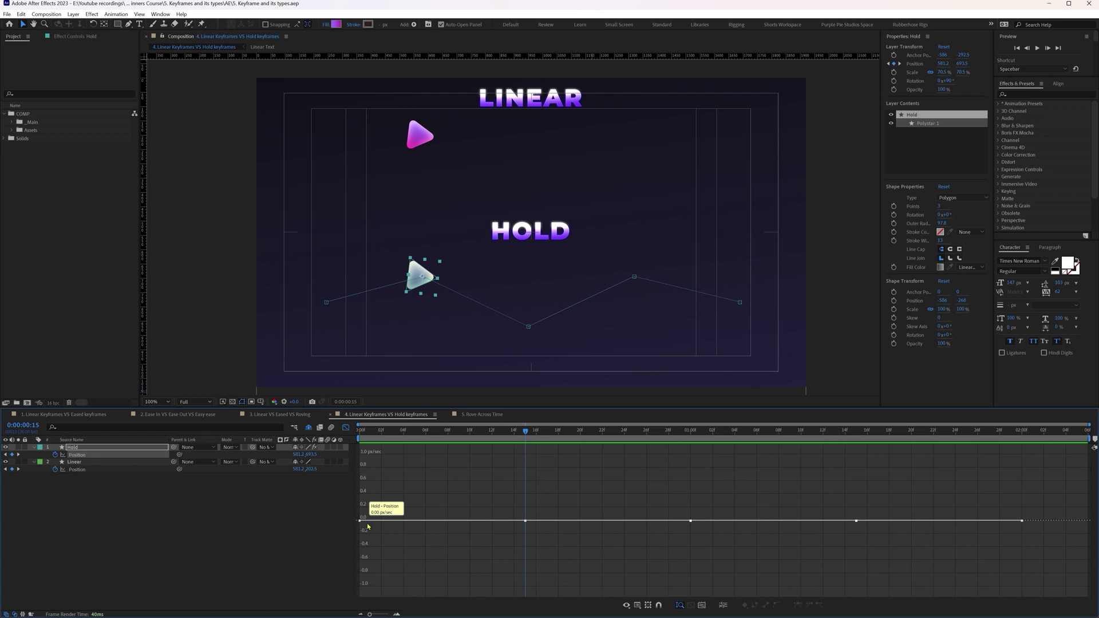
key("ctrl+shift+a")
key("shift+F3")
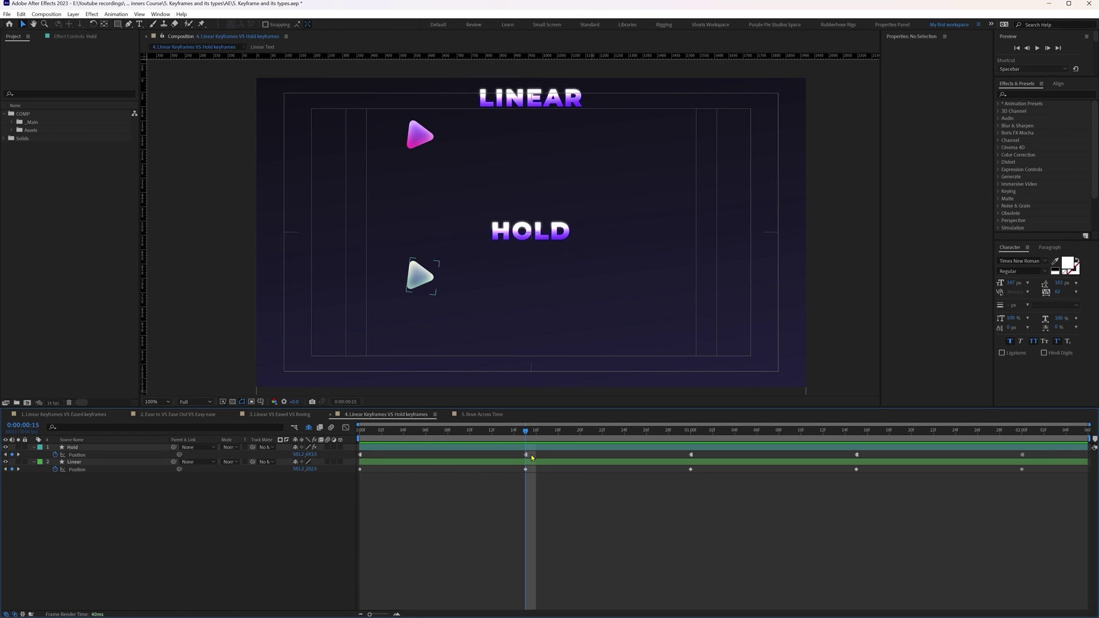
Convert the Linear layer's Position keyframe at 0:00:00:15 to a hold keyframe
left_click(527, 454)
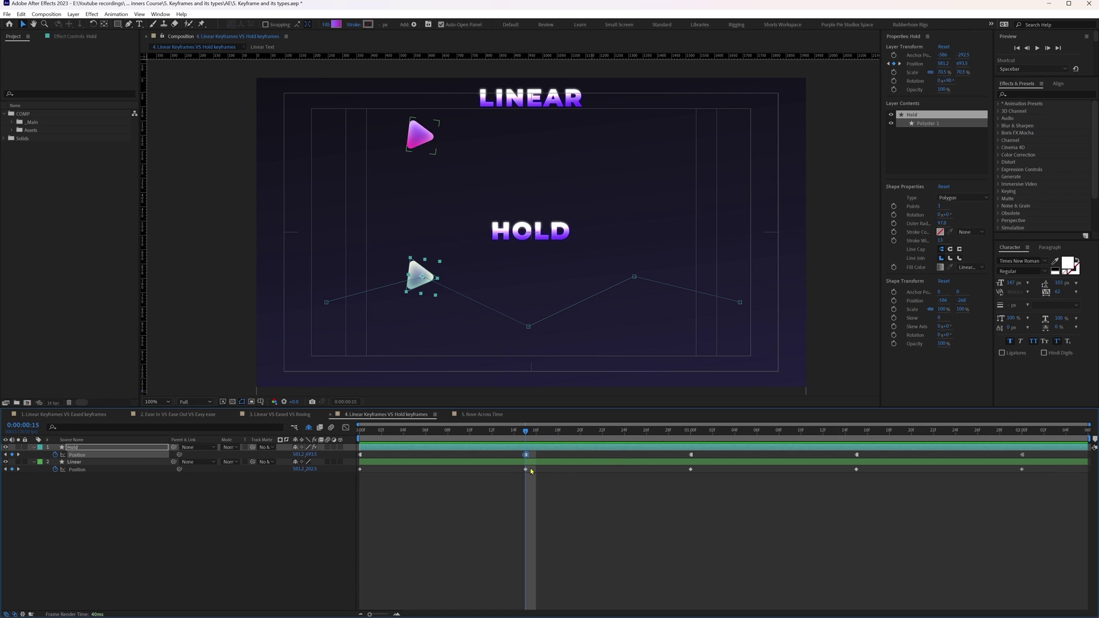
left_click(526, 470)
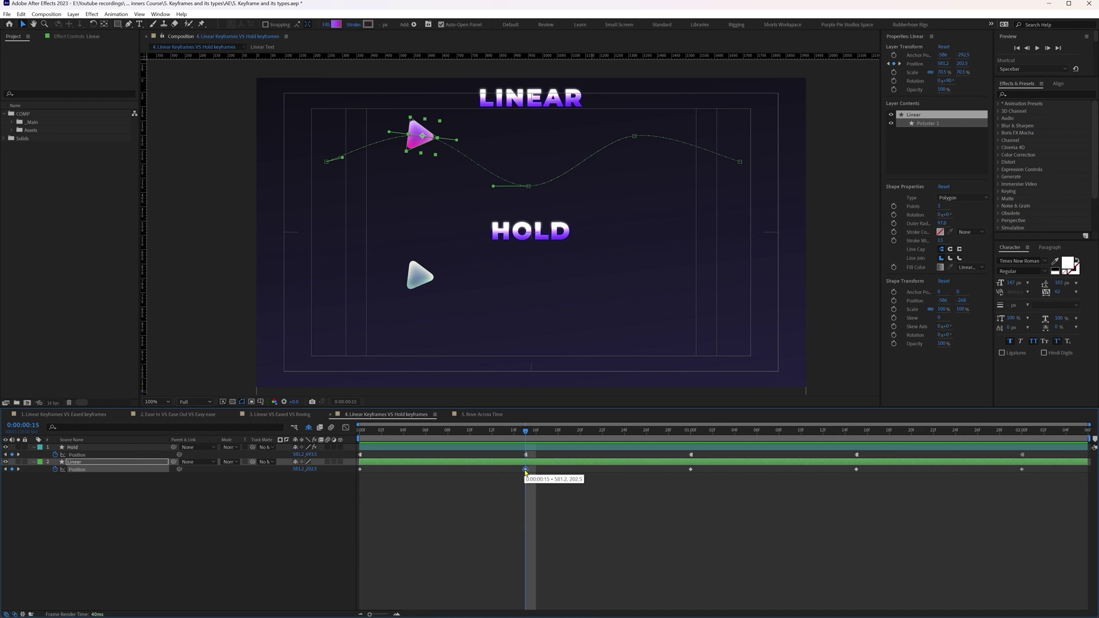
left_click(526, 470, "ctrl+alt")
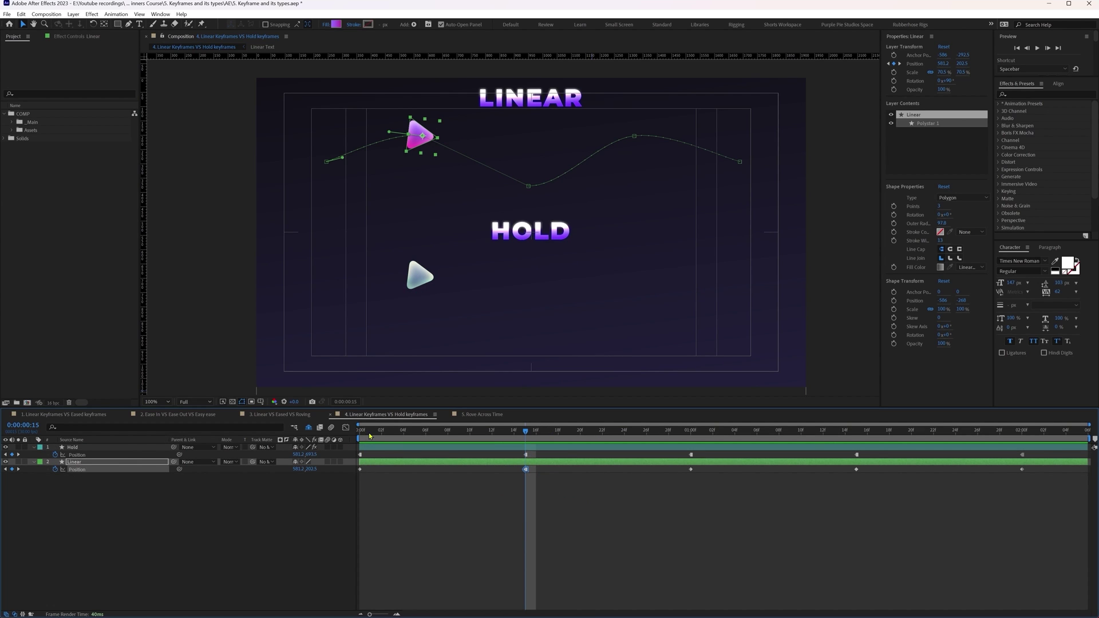
Play the animation from the start and scrub from 0:00:00:15 to 0:00:01:00 to check the held segment on the Linear layer
left_click(351, 434)
left_click(438, 516)
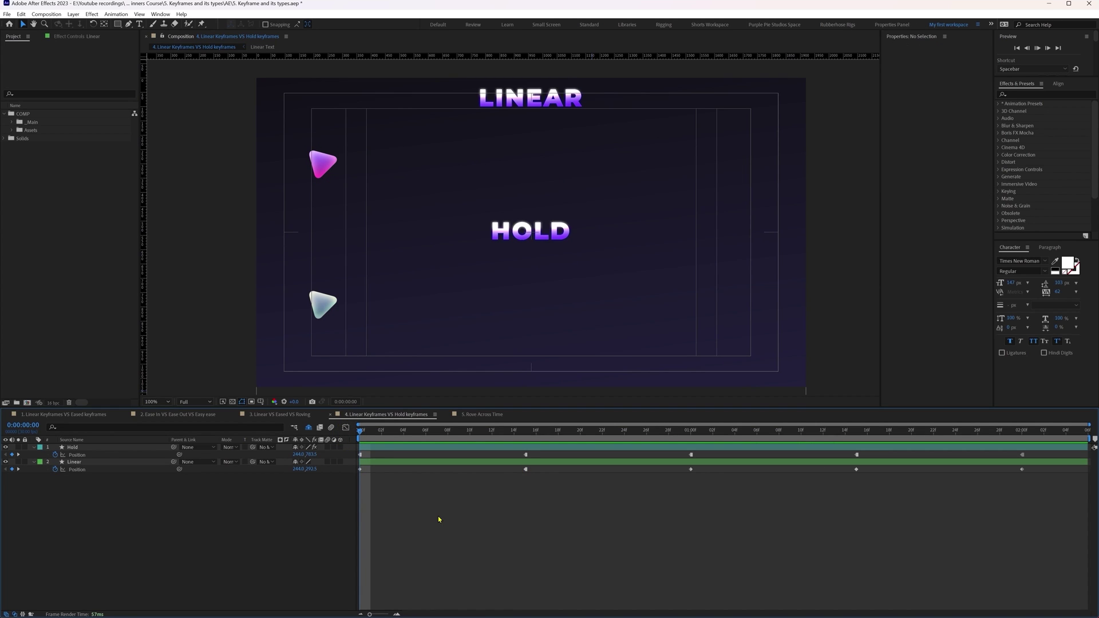
key("space")
left_click(521, 436)
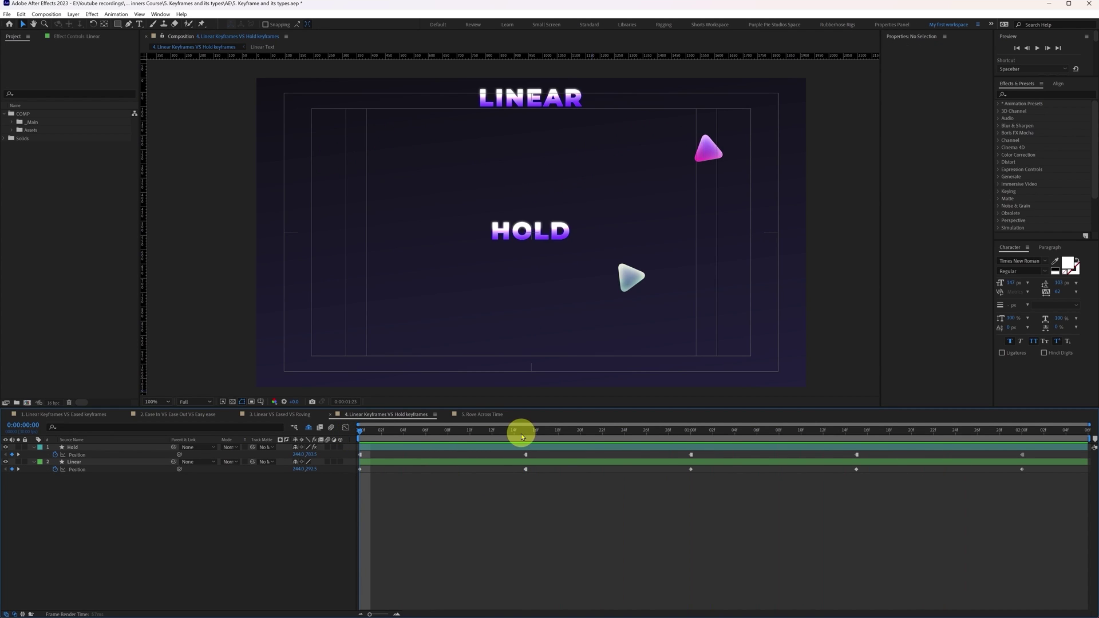
mouse_move(520, 436)
left_mouse_down()
mouse_move(360, 441)
mouse_move(524, 445)
left_mouse_up()
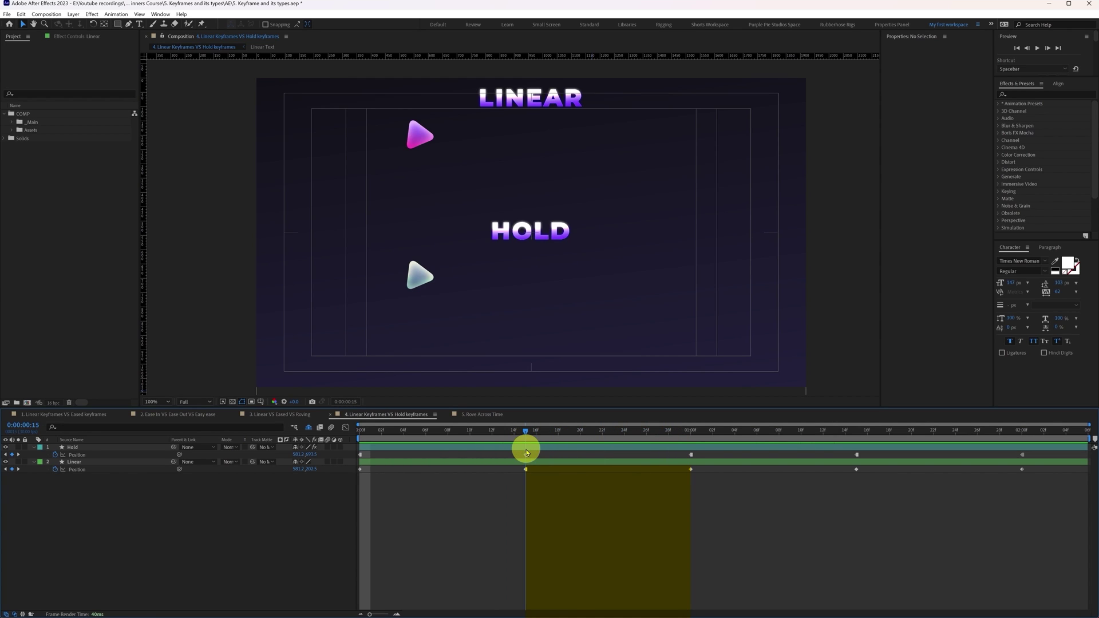
left_click_drag(527, 452, 691, 450)
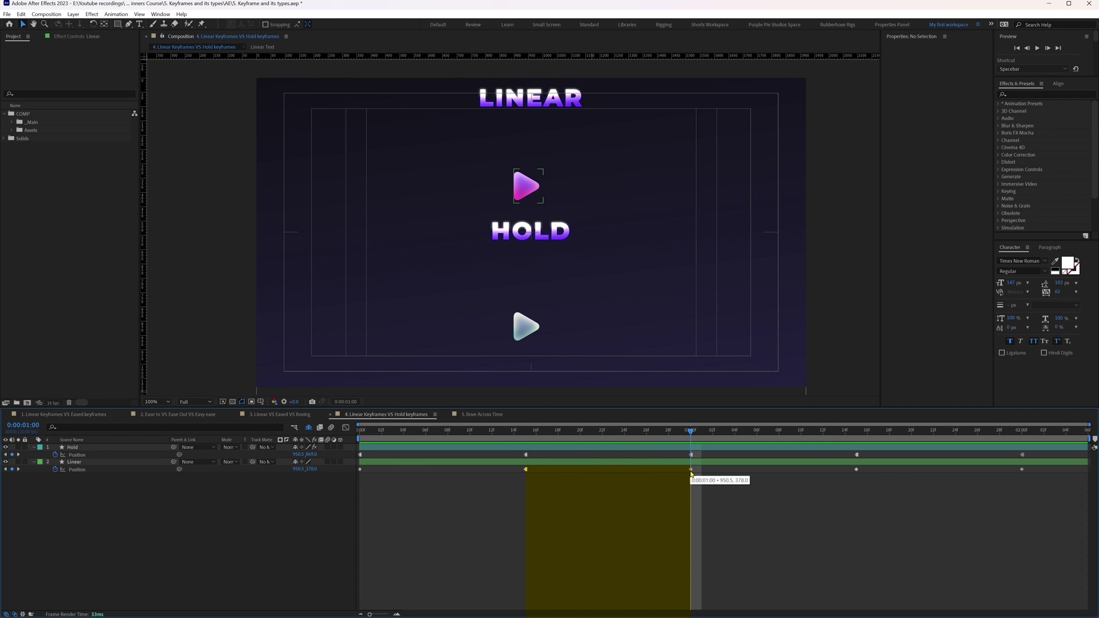
key("space")
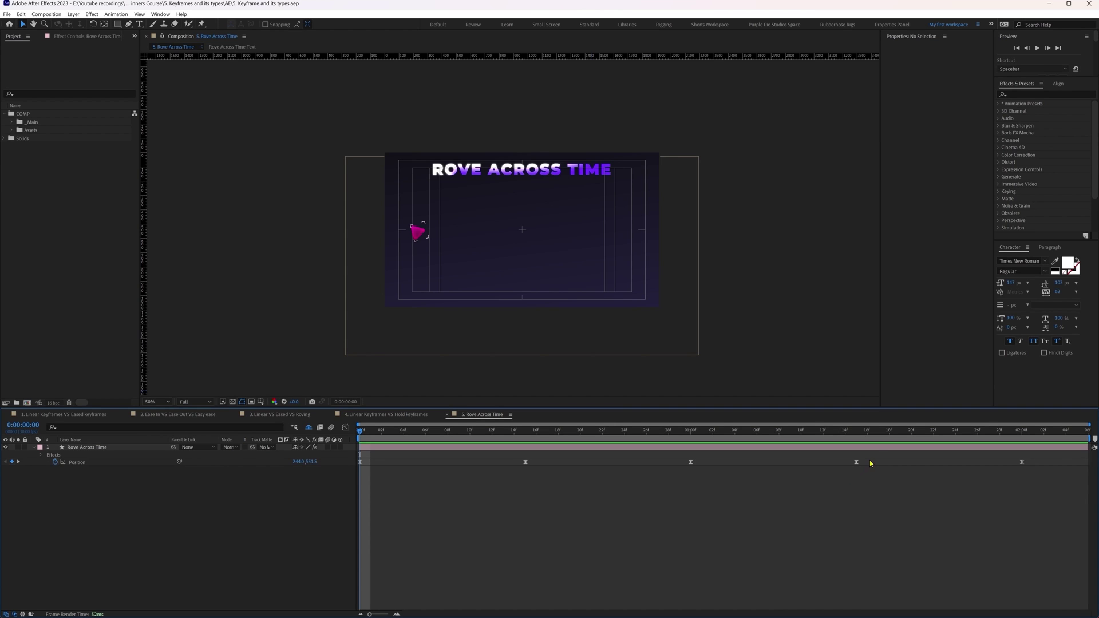
Make the three middle Position keyframes of the Rove Across Time layer rove across time, and play the animation
left_click_drag(870, 462, 507, 480)
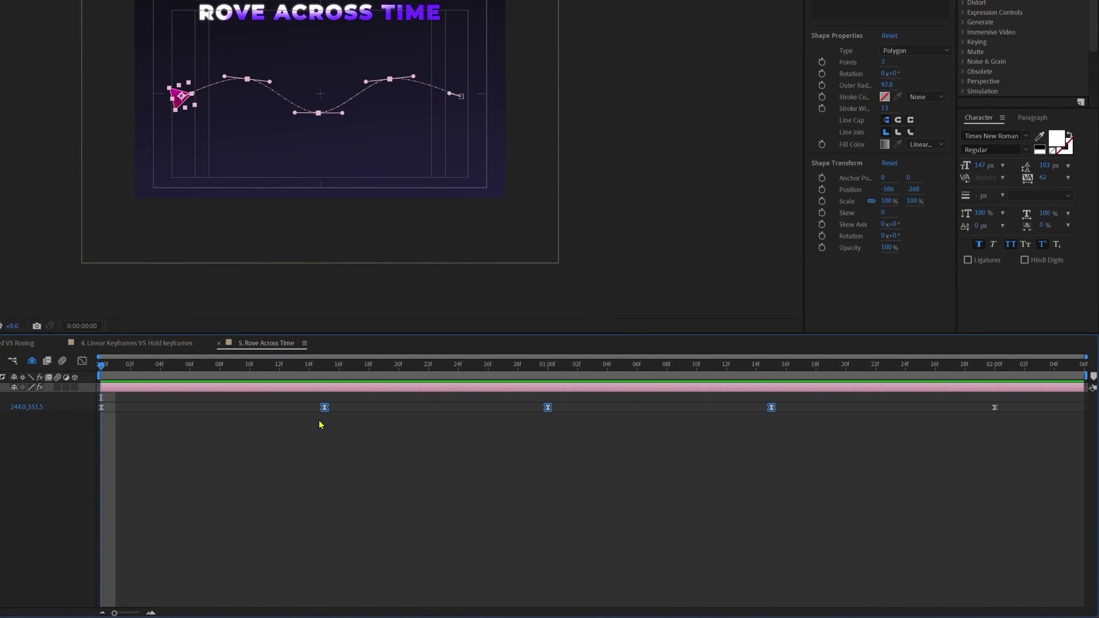
right_click(324, 407)
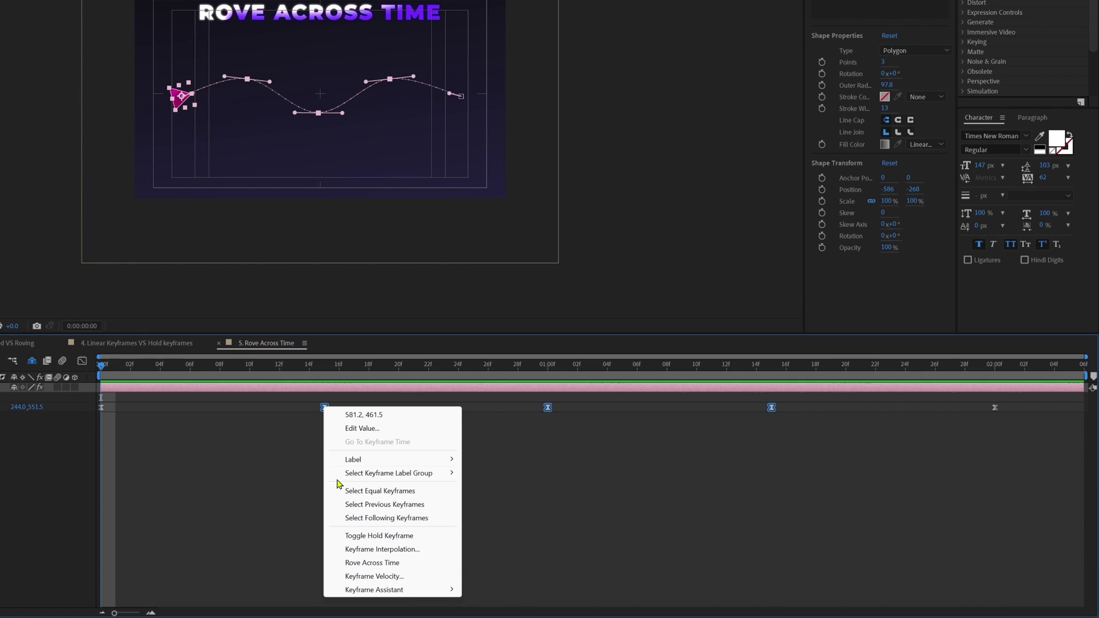
left_click(364, 563)
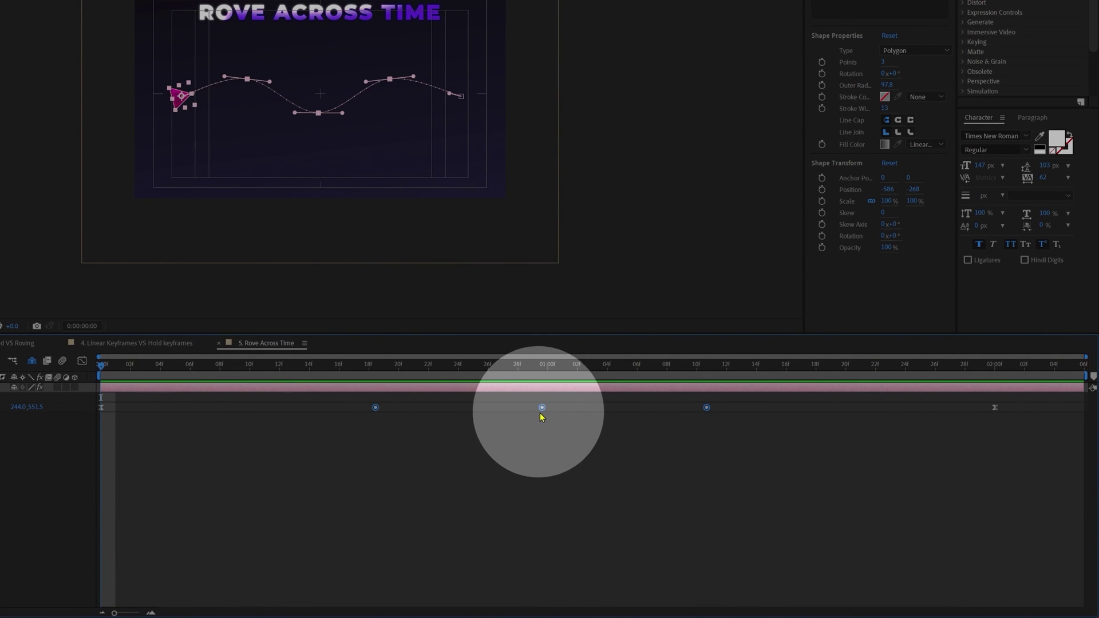
left_click(707, 408)
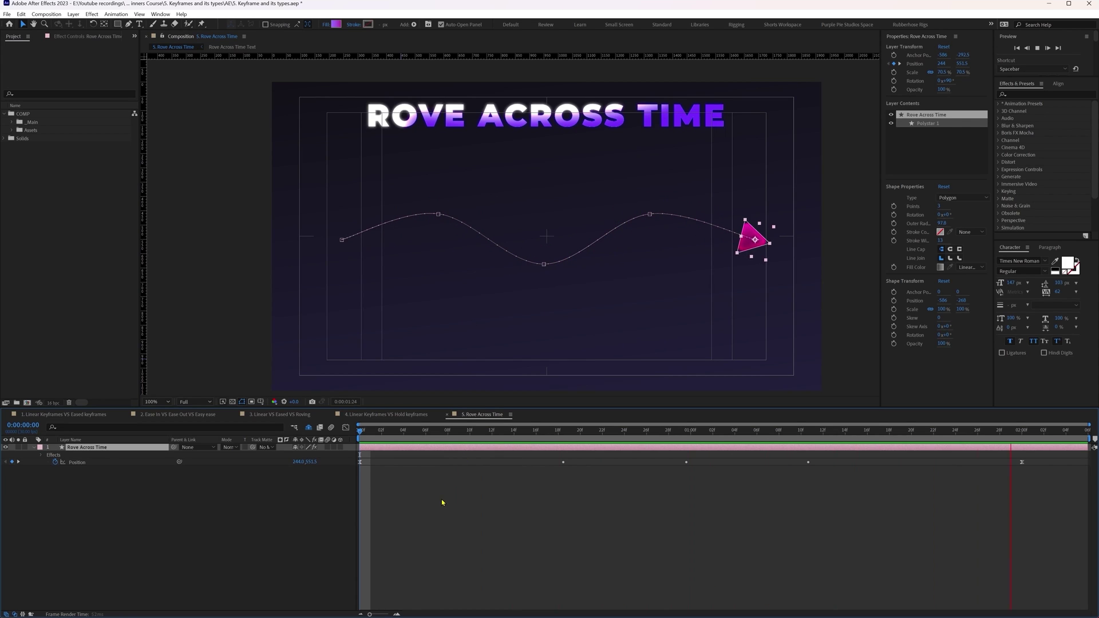
key("space")
Try moving the last Position keyframe to 0:00:01:04, and return it to 0:00:02:00
left_click_drag(1022, 462, 736, 482)
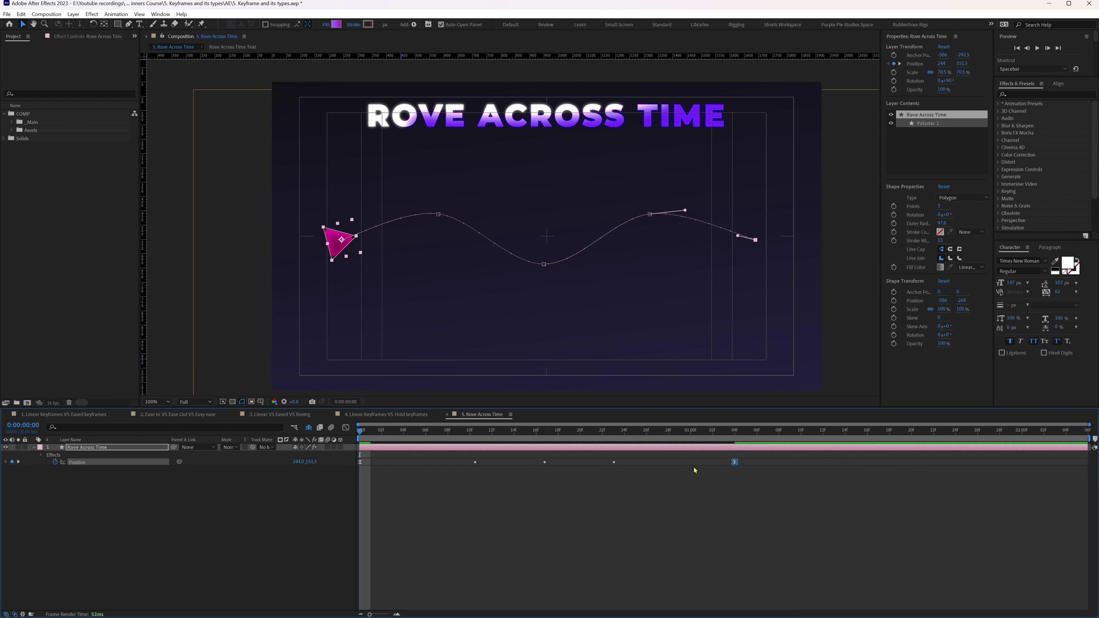
left_click_drag(735, 463, 1041, 475)
left_click(563, 476)
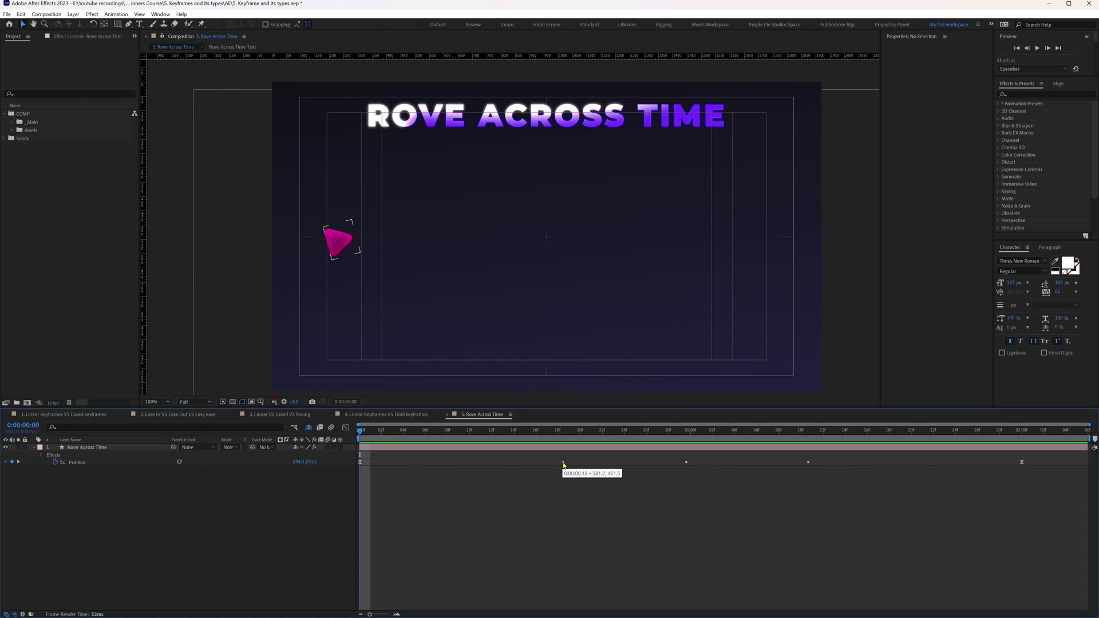
Try moving the roving Position keyframe at 0:00:00:18 earlier and the next one later, and undo the moves
left_click_drag(564, 463, 558, 462)
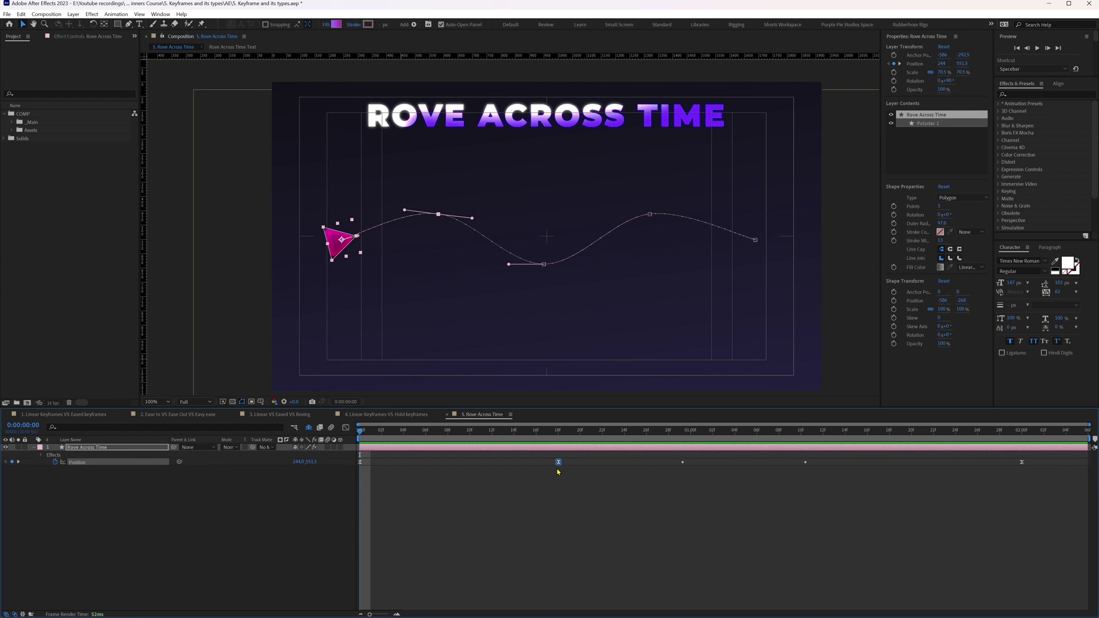
left_click_drag(682, 462, 691, 462)
key("ctrl+z")
key("ctrl+z")
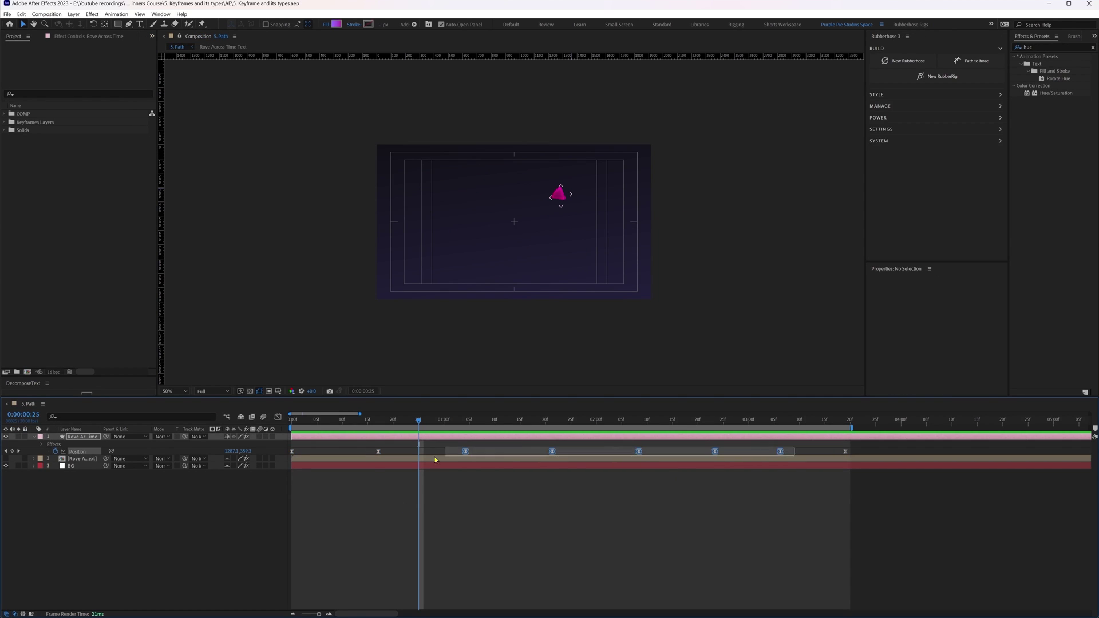
Make the intermediate Position keyframes of the Rove Across Time layer rove across time
right_click(378, 451)
left_click(412, 566)
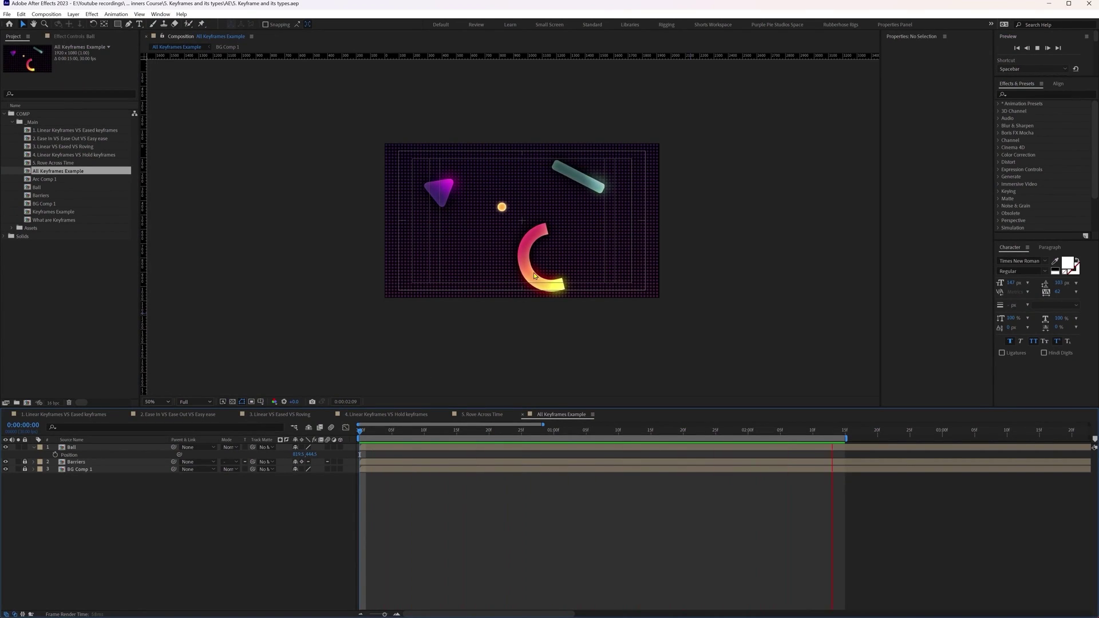
Stop the preview, enable Position keyframing on the Ball layer at 0:00:00:00, and place the ball above the frame at about 241.5, -117.5
left_click(383, 451)
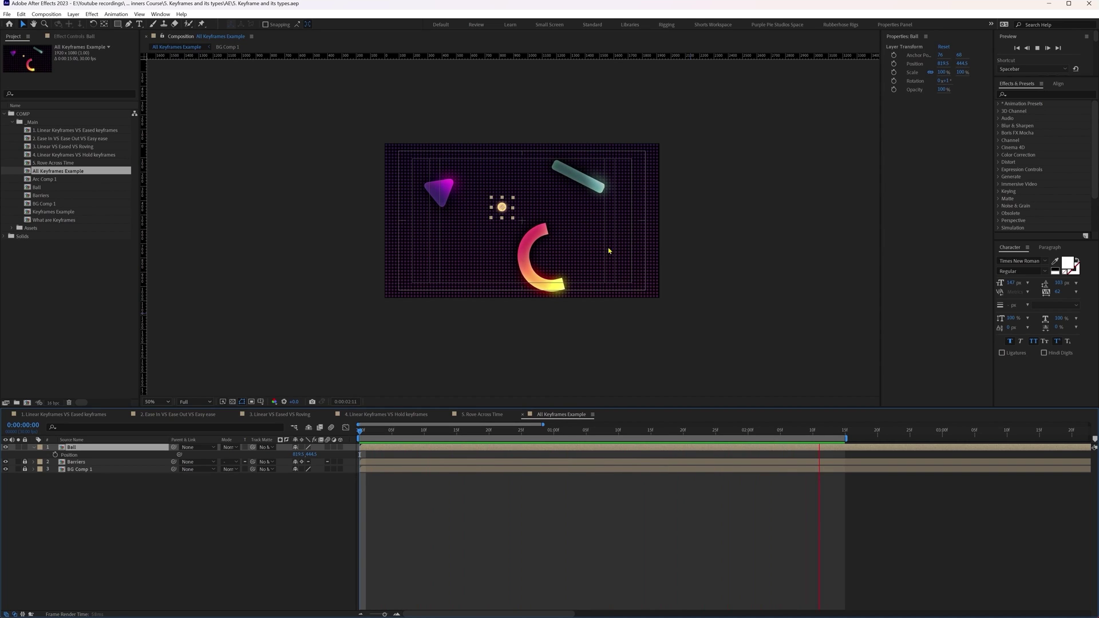
key("space")
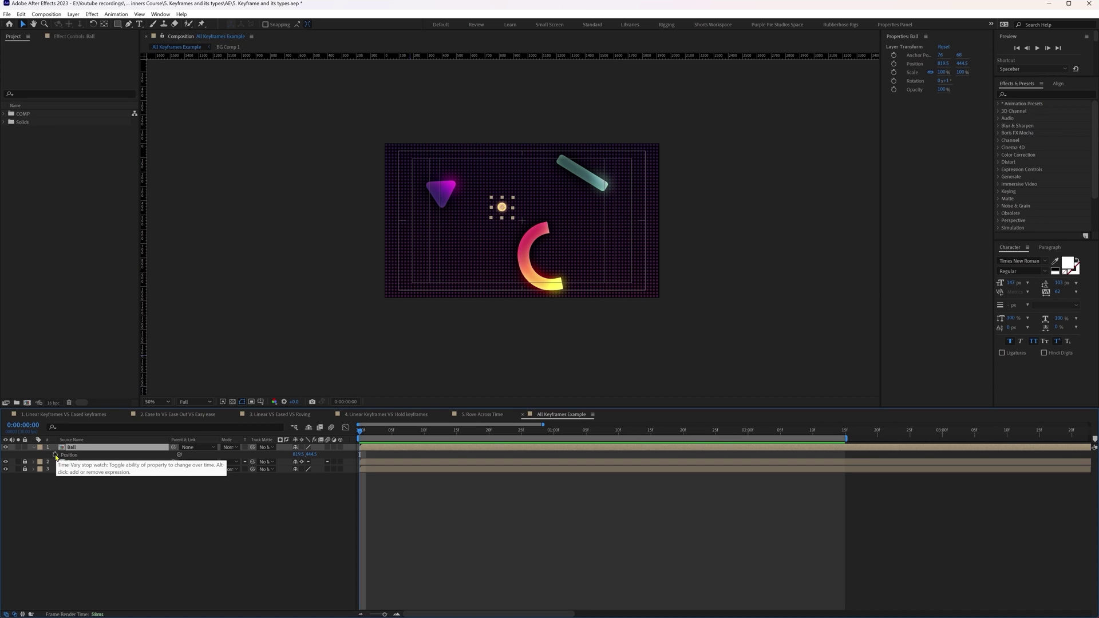
left_click(55, 455)
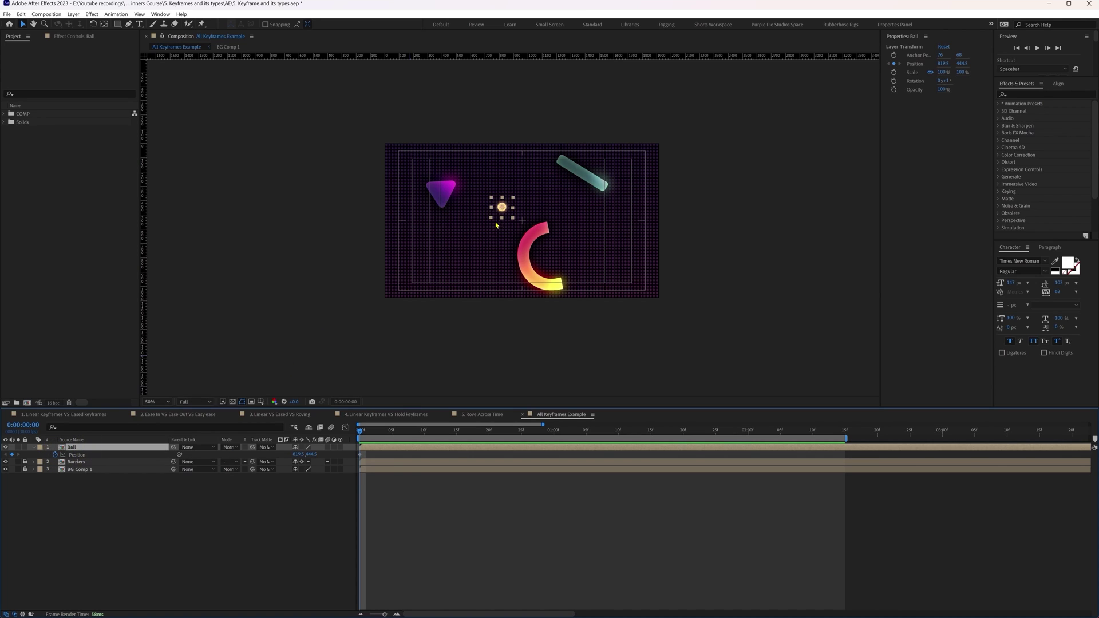
left_click_drag(506, 210, 424, 129)
Add a Ball Position keyframe at 0:00:00:06 with the ball below the triangle at about 331.5, 696.5
left_click(29, 425)
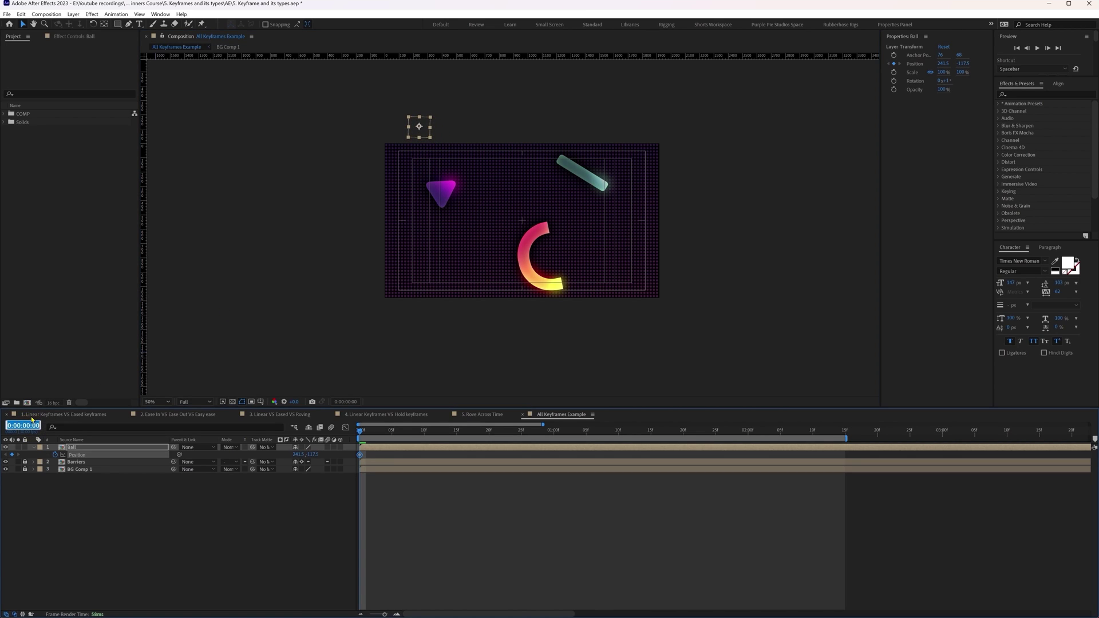
key("Return")
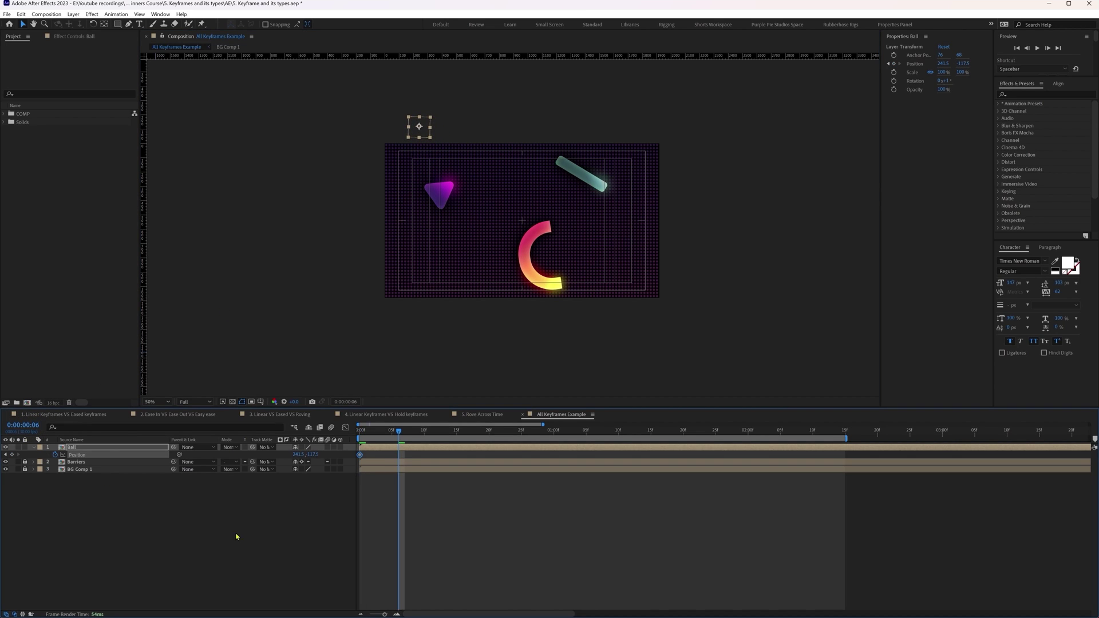
left_click_drag(426, 126, 438, 241)
Keyframe the ball between the triangle and the bar at 0:00:00:12, and under the bar at about 1283.5, 312.5 at 0:00:00:18
left_click(23, 424)
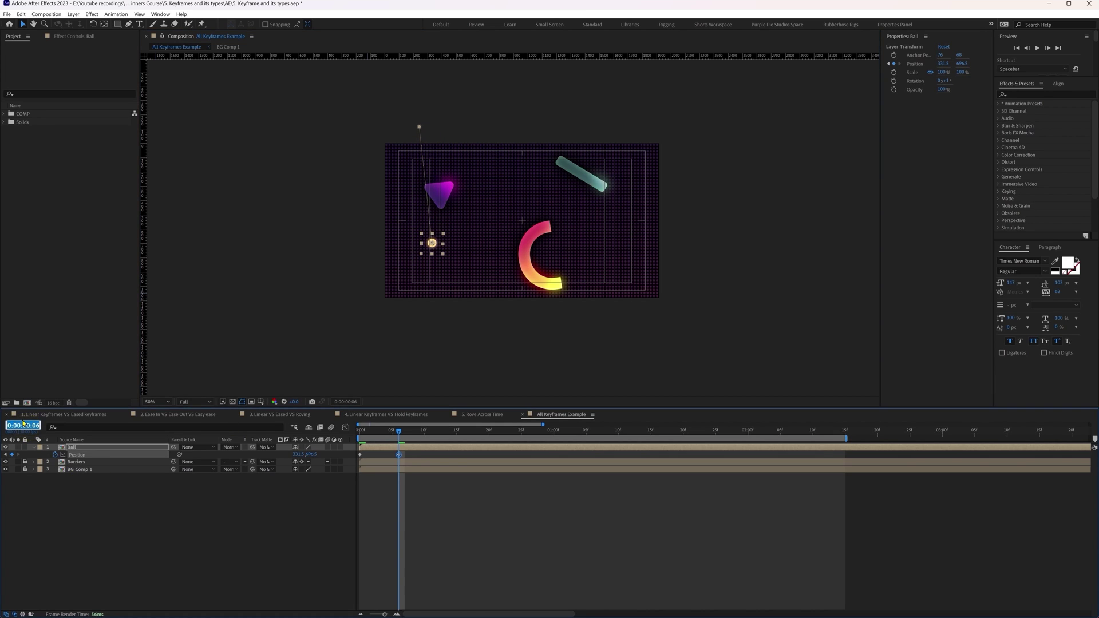
type("+6")
key("Return")
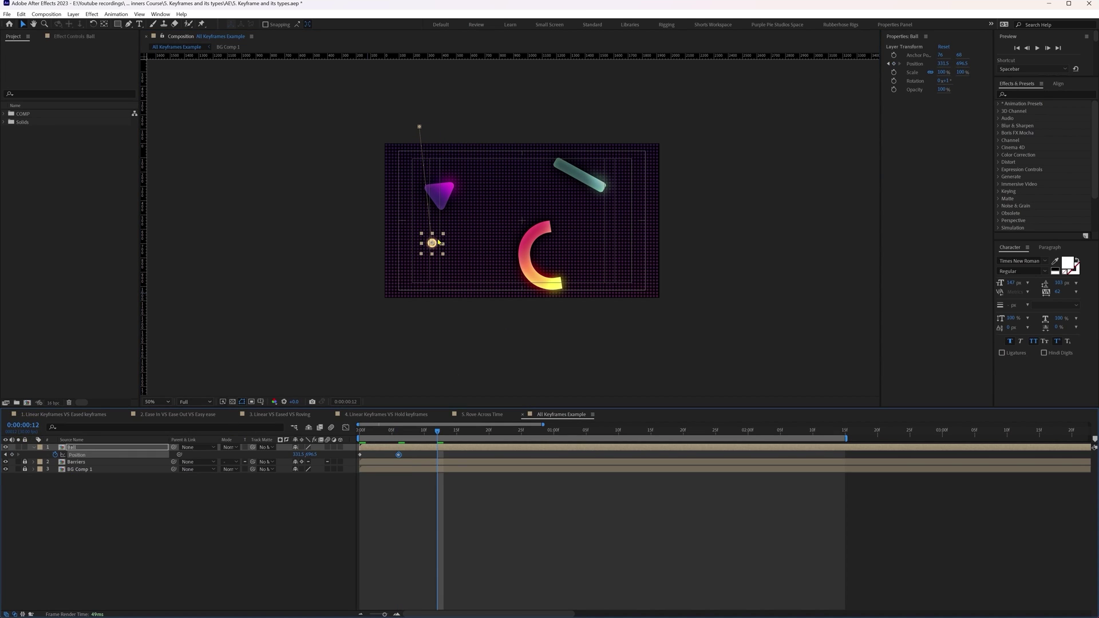
left_click_drag(438, 242, 570, 184)
left_click(23, 424)
type("+6")
key("Return")
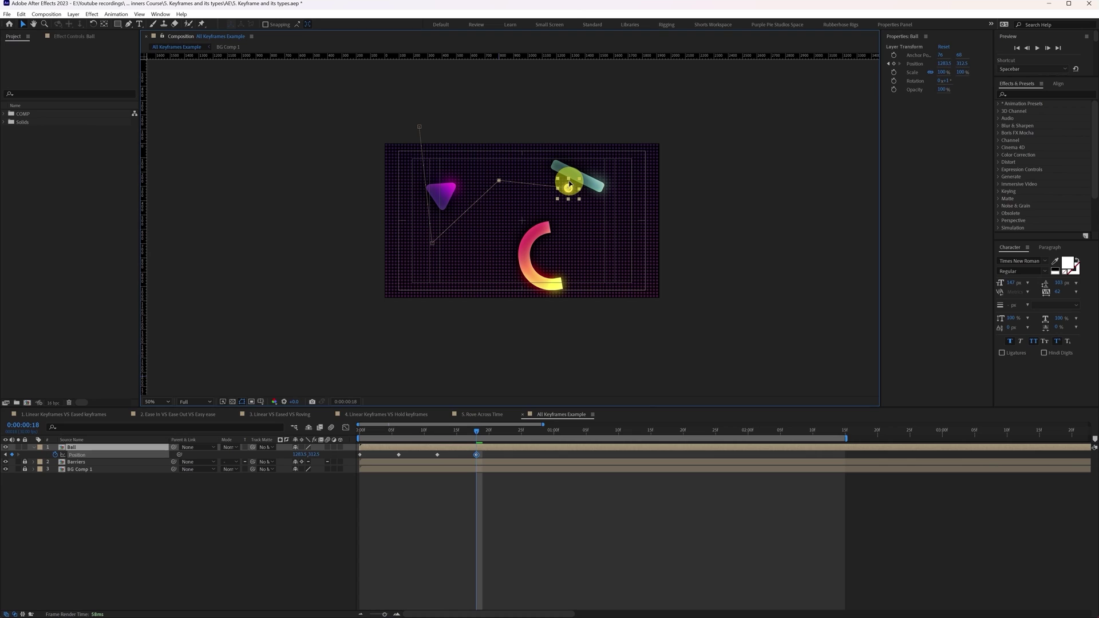
Add a Ball Position keyframe at 0:00:00:24 with the ball to the right of the arc at about 1531.5, 706.5
left_click(22, 425)
type("+6")
key("Return")
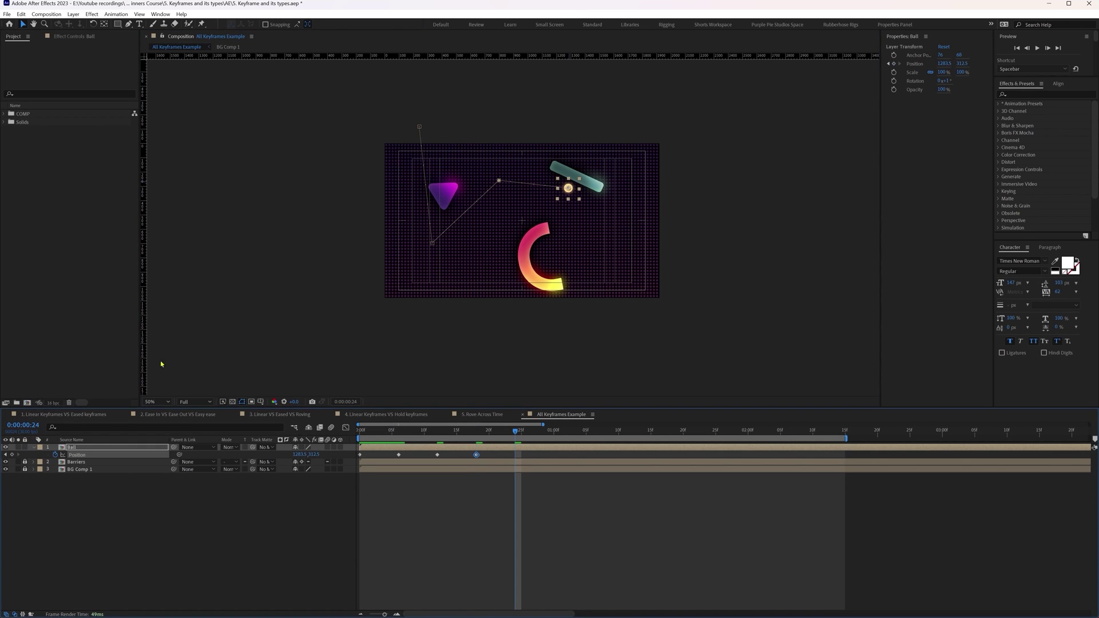
left_click_drag(574, 192, 608, 246)
Keyframe the ball inside the arc at 0:00:01:00 and just left of the arc's lower part at 0:00:01:06
left_click(34, 425)
type("+6")
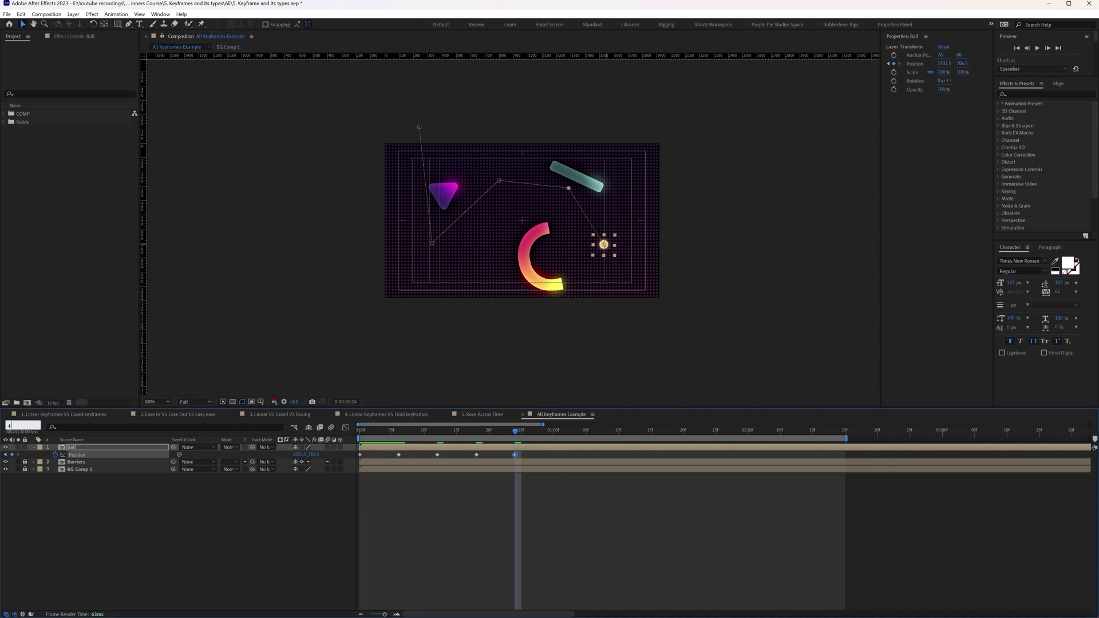
key("Return")
left_click_drag(609, 248, 456, 225)
left_click(22, 425)
type("+6")
key("Return")
Keyframe the ball below the triangle at 0:00:01:12 and to the triangle's lower right at 0:00:01:18
key("alt+shift+j")
type("+6")
key("Return")
key("alt+shift+j")
type("+6")
key("Return")
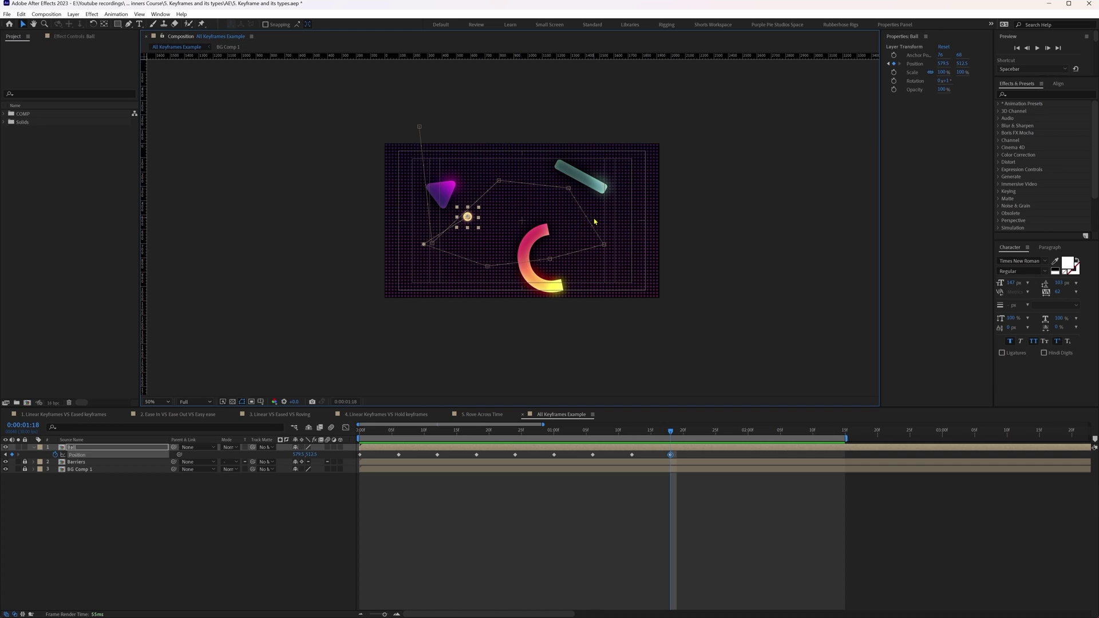
Add a Ball Position keyframe at 0:00:01:24 with the ball near the frame's lower edge at about 493.5, 980.5
left_click(23, 425)
type("+6")
key("Return")
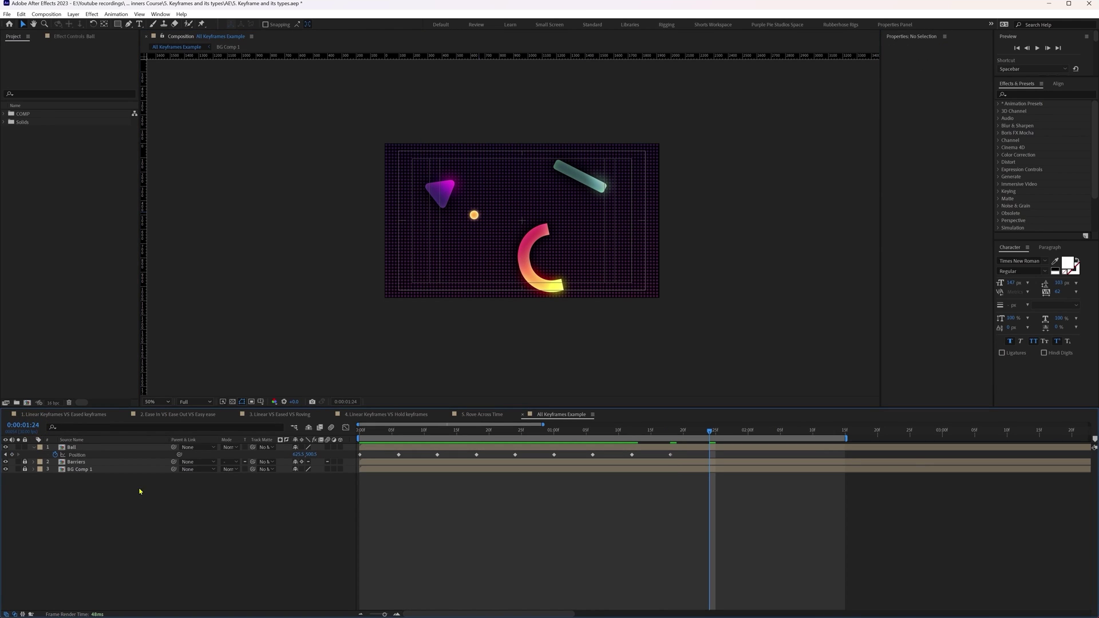
left_click(102, 447)
left_click_drag(480, 214, 461, 283)
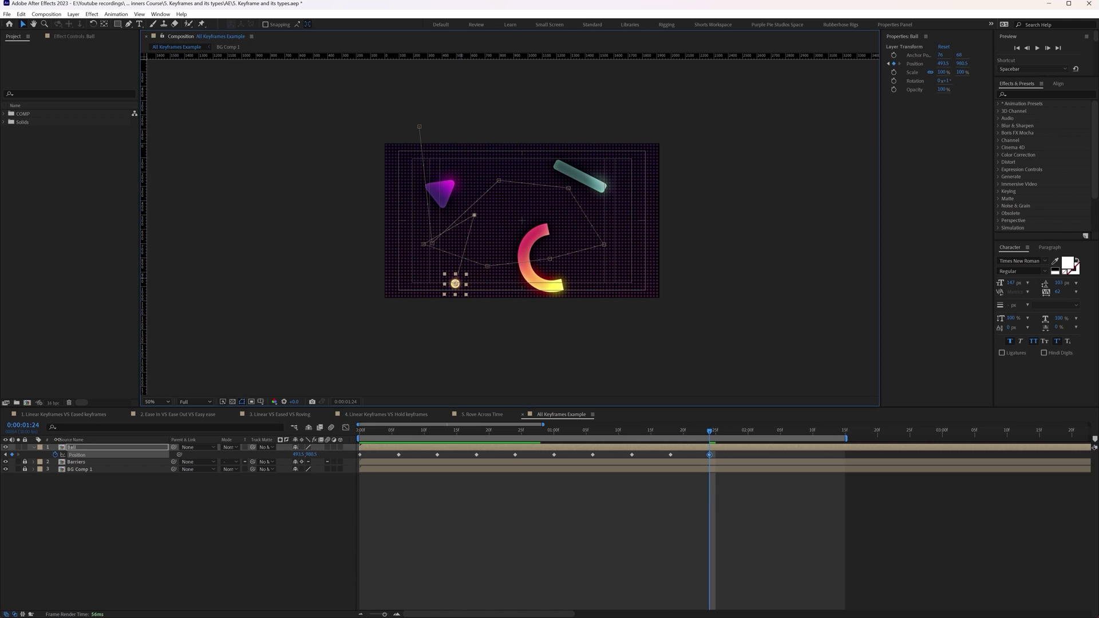
Keyframe the ball at about 819.5, 344.5 at 0:00:02:00 and at about 1549.5, 586.5 at 0:00:02:06
left_click(23, 425)
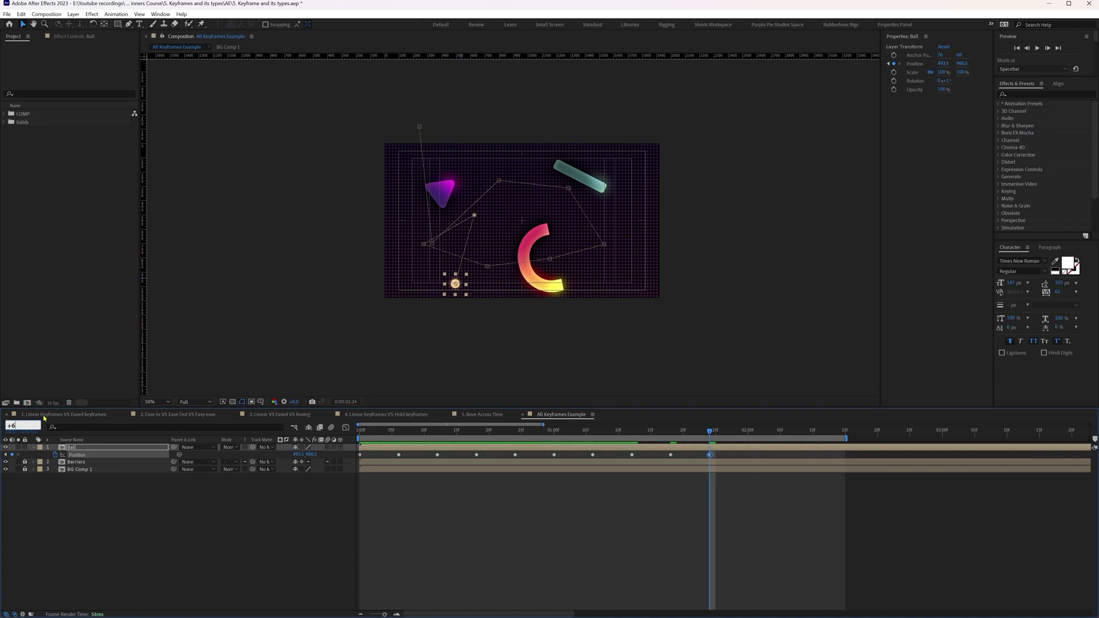
type("+6")
key("Return")
left_click_drag(458, 286, 504, 194)
left_click(25, 425)
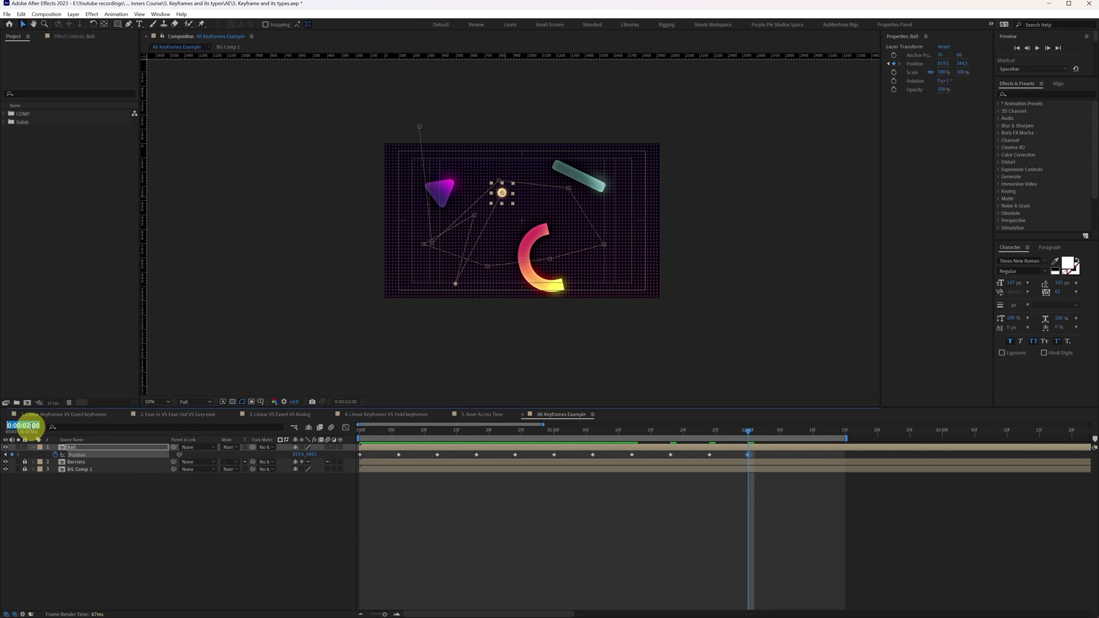
type("+6")
key("Return")
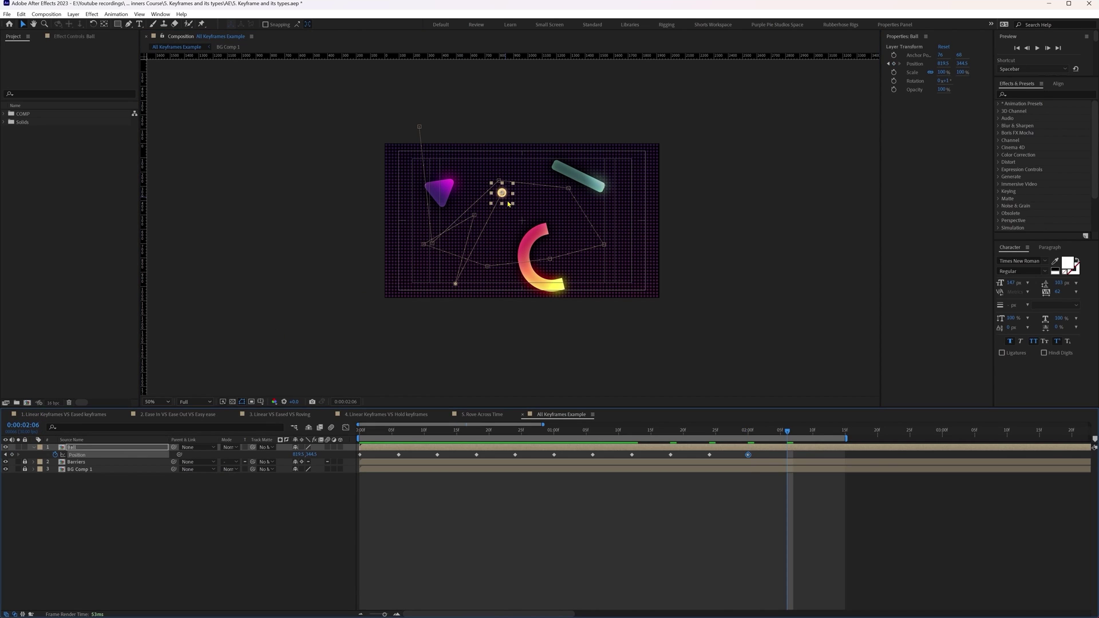
left_click_drag(508, 203, 612, 232)
Add a Ball Position keyframe at 0:00:02:12 with the ball outside the frame's right edge at about 2047.5, 242.5
left_click(37, 424)
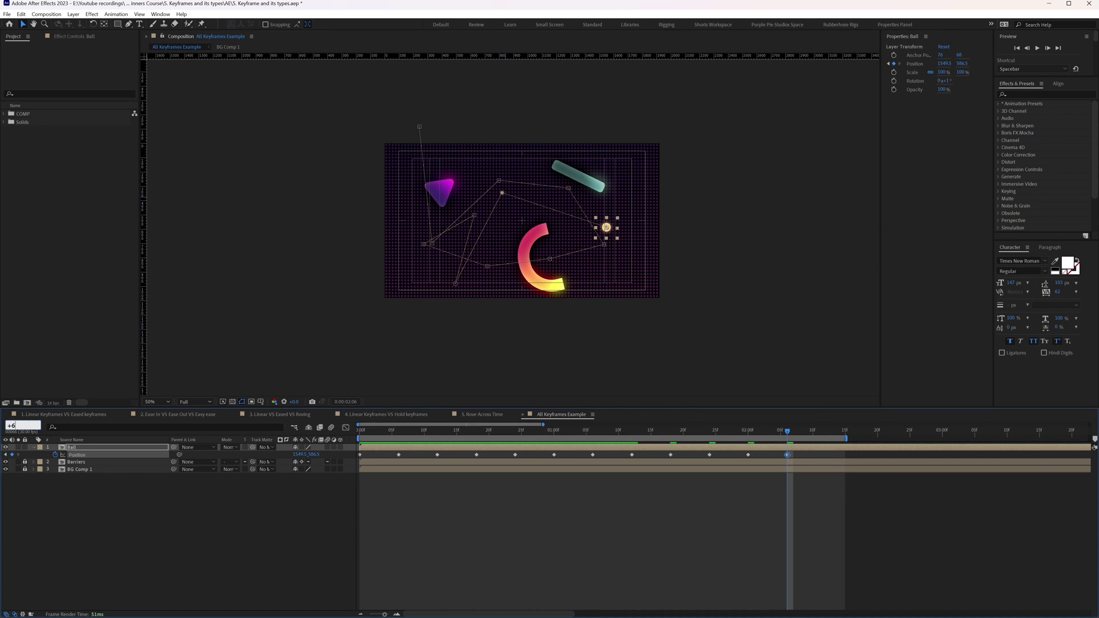
type("+6")
key("Return")
left_click_drag(608, 229, 686, 172)
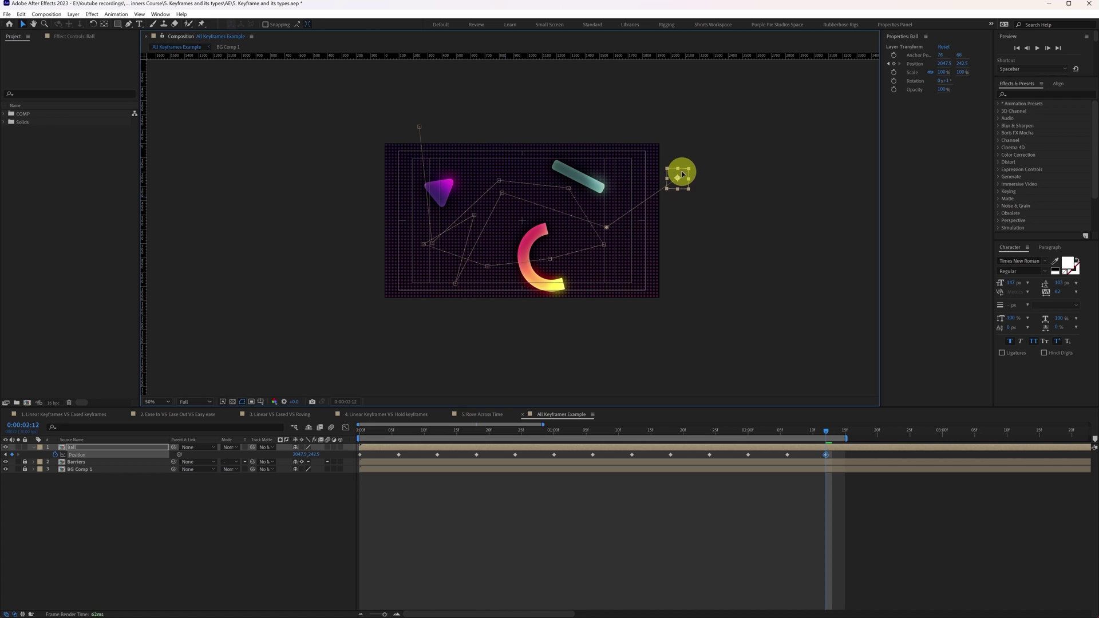
Set the spatial interpolation of all the Ball's Position keyframes to Continuous Bezier
left_click(96, 460)
left_click(91, 453)
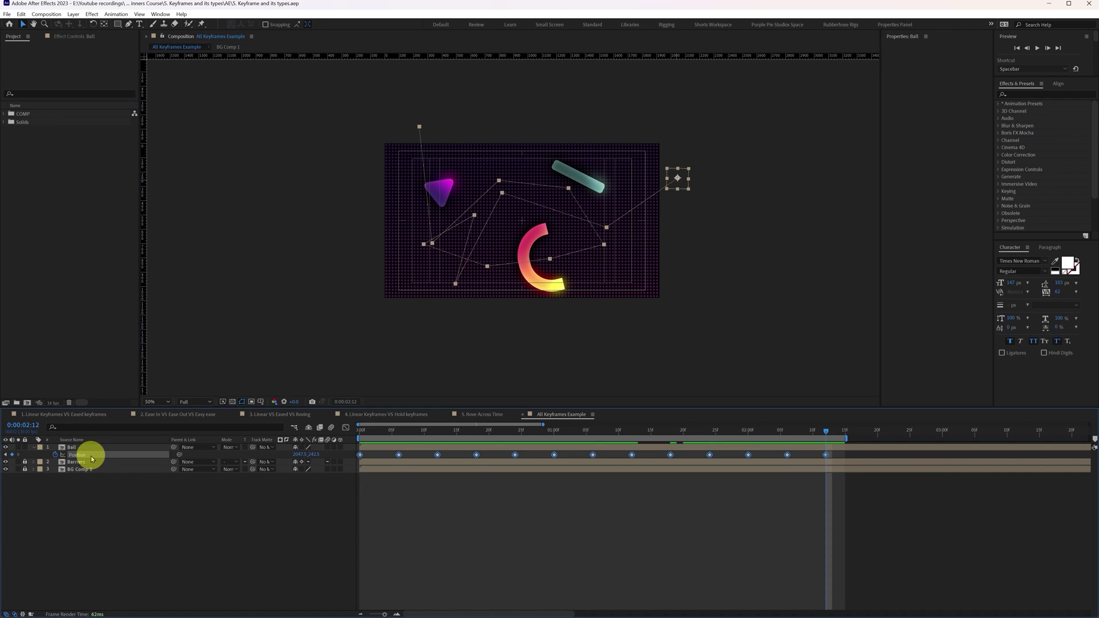
right_click(399, 457)
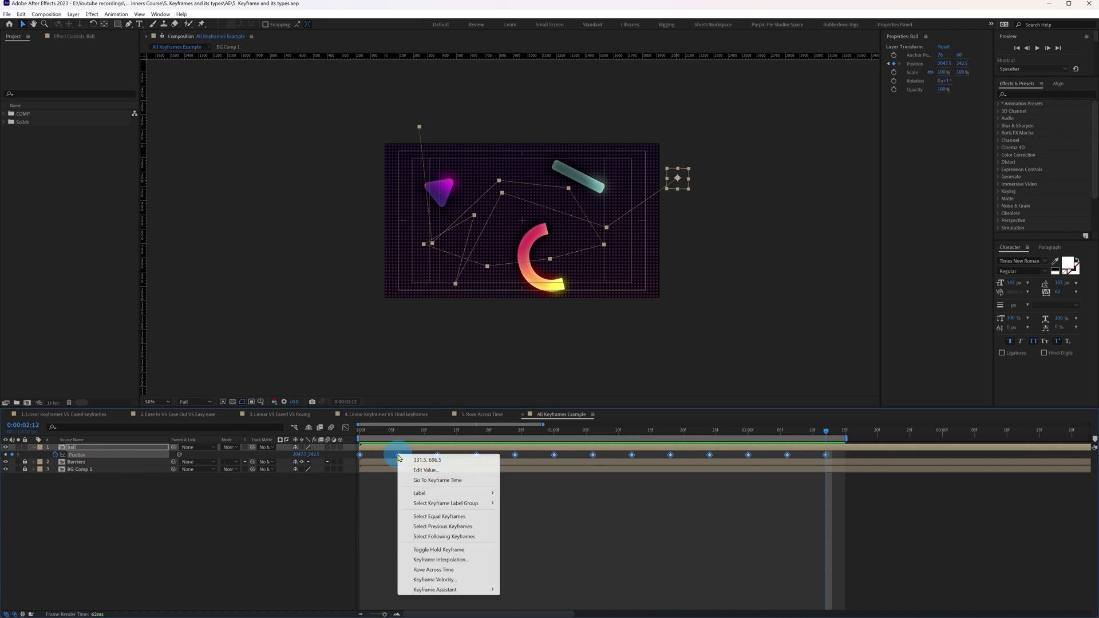
left_click(439, 558)
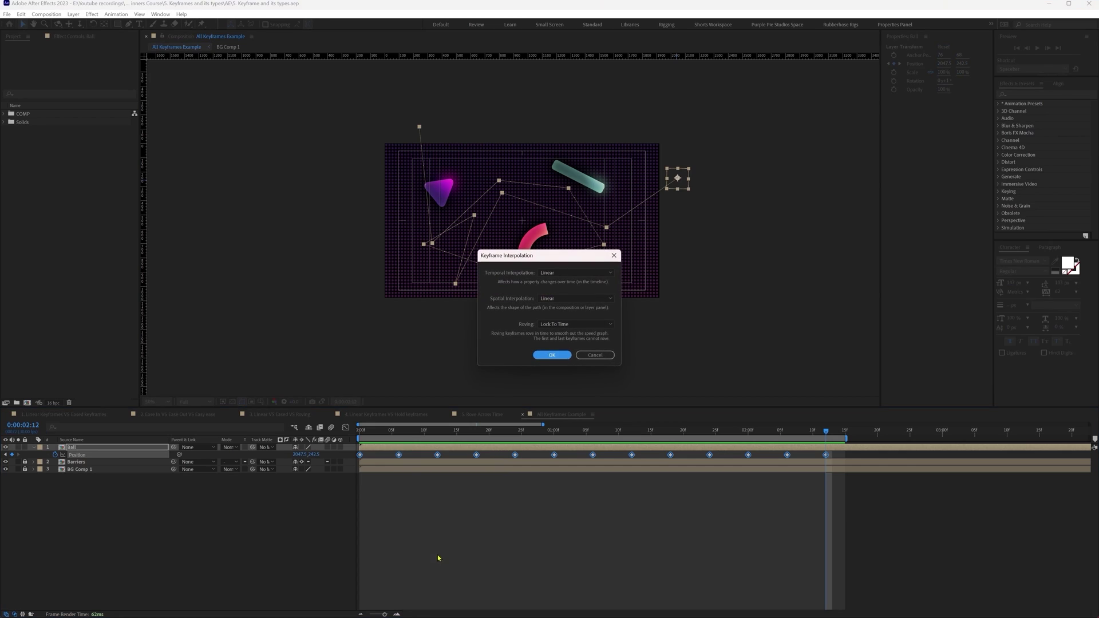
left_click(562, 299)
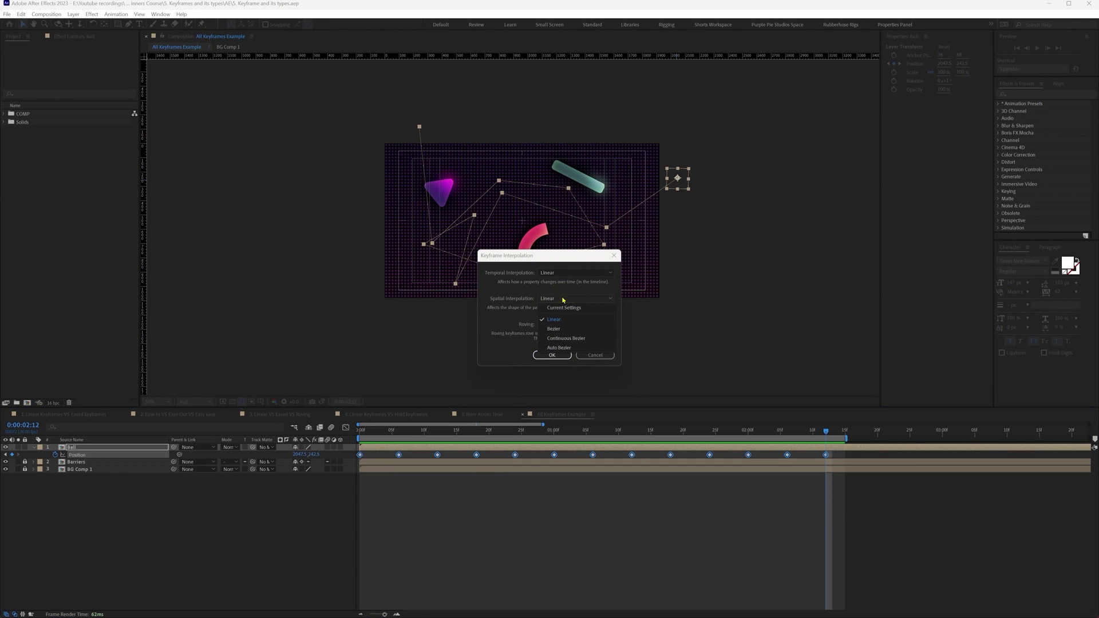
left_click(566, 338)
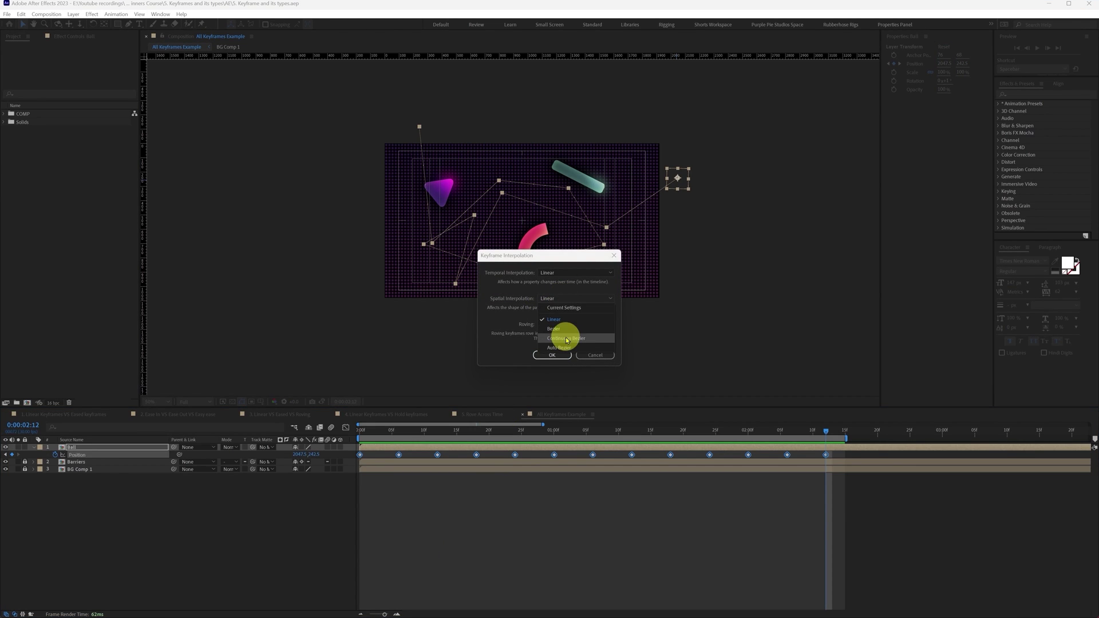
left_click(552, 355)
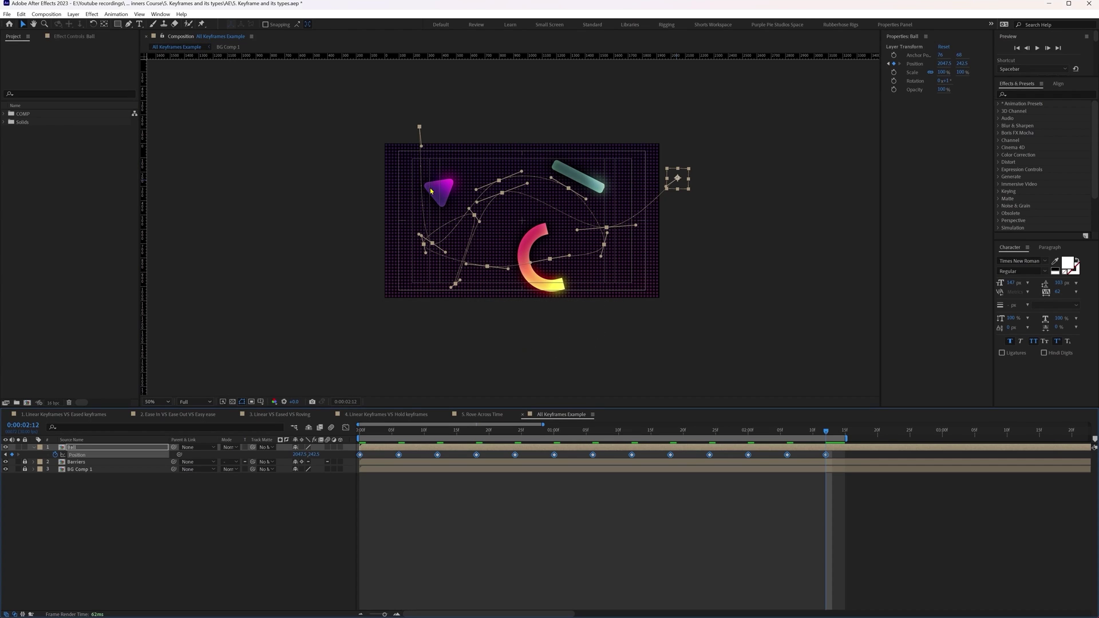
Reshape the first part of the Ball's motion path into smooth curves, adjusting its handles and points up to 0:00:00:24
left_click_drag(445, 253, 382, 155)
left_click(521, 172)
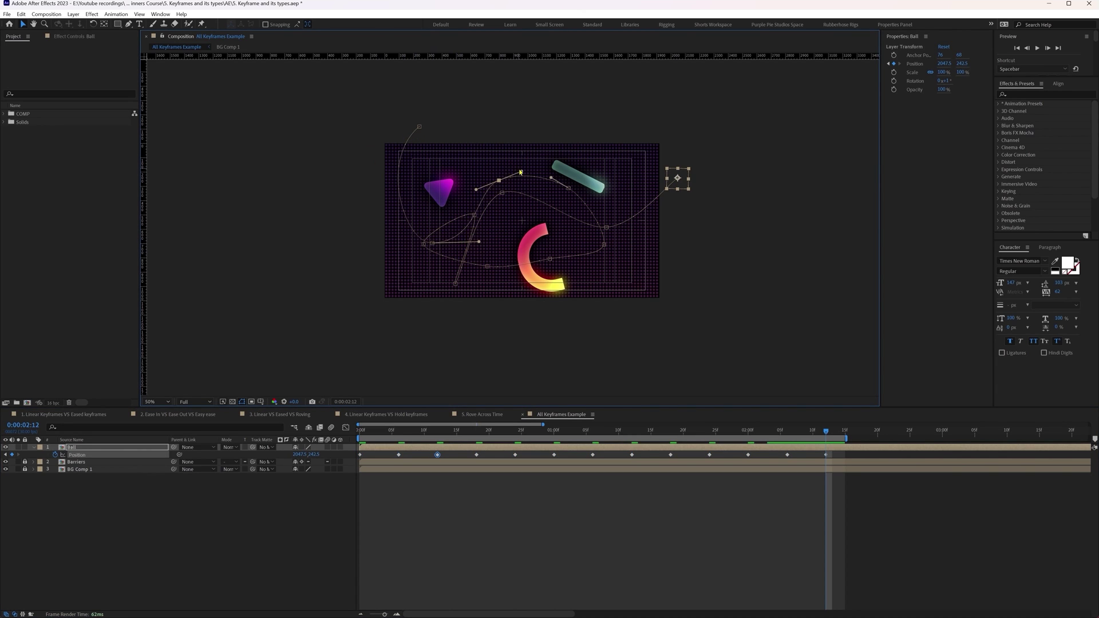
left_click_drag(520, 172, 515, 171)
left_click(569, 188)
left_click_drag(604, 244, 586, 246)
Round the rest of the Ball's motion path by adjusting points and handles from 0:00:01:00 onward, ending at about 1999.5, 140.5
left_click_drag(472, 241, 423, 238)
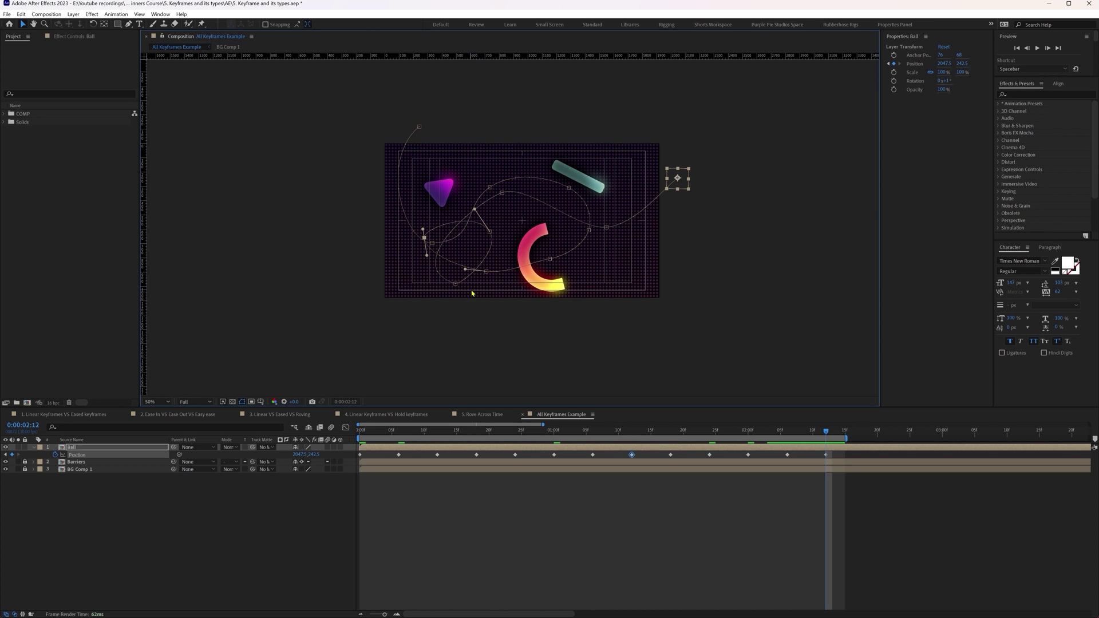
left_click(490, 233)
left_click(550, 260)
left_click_drag(550, 261, 554, 269)
left_click_drag(502, 192, 553, 193)
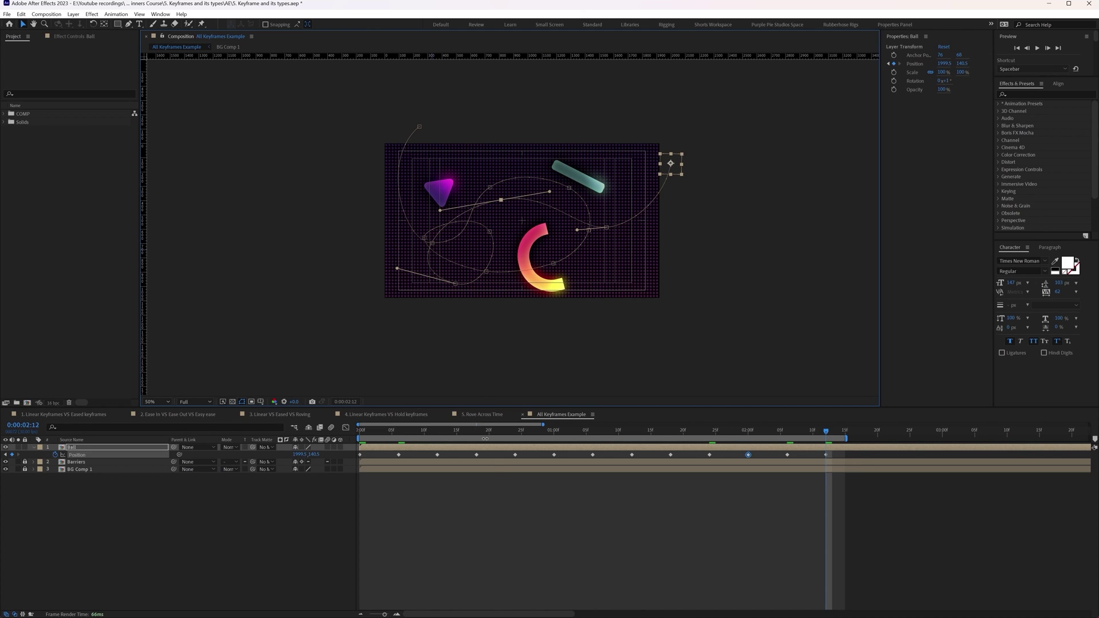
Preview the Ball animation along its curved path and scrub back to 0:00:00:00
left_click(488, 520)
key("space")
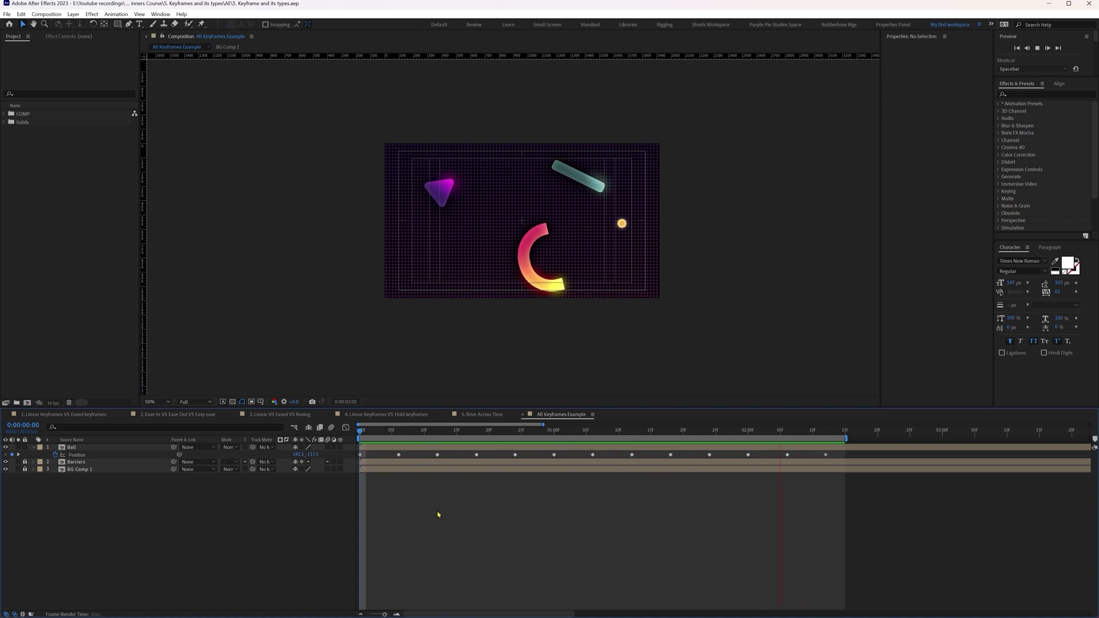
key("space")
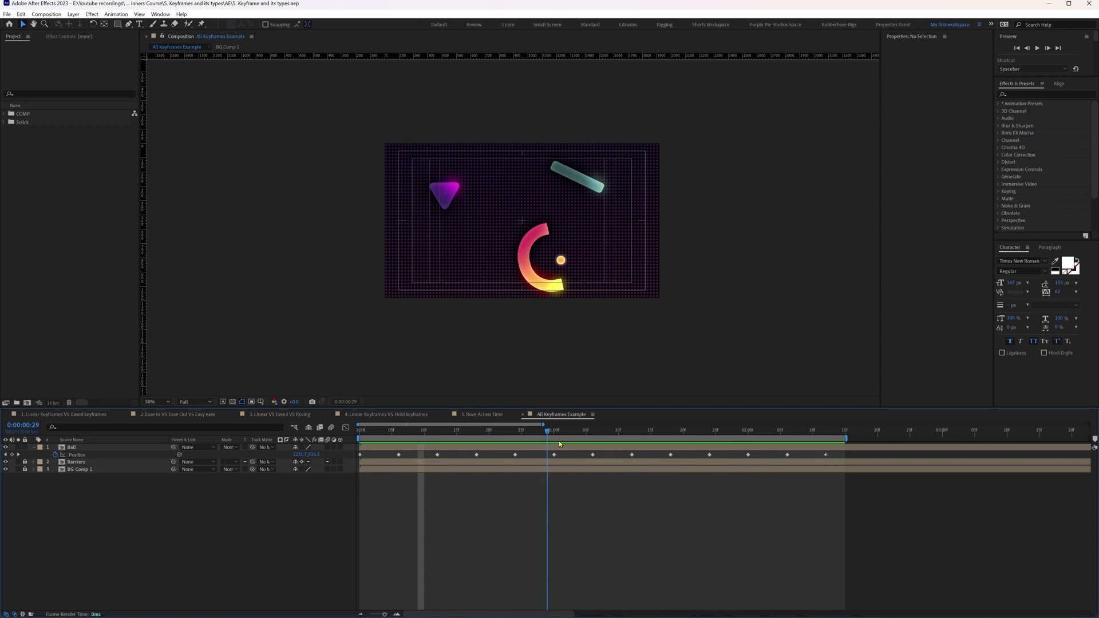
left_click_drag(559, 441, 362, 445)
Apply Easy Ease Out to the Ball's first Position keyframe at 0:00:00:00
left_click(359, 455)
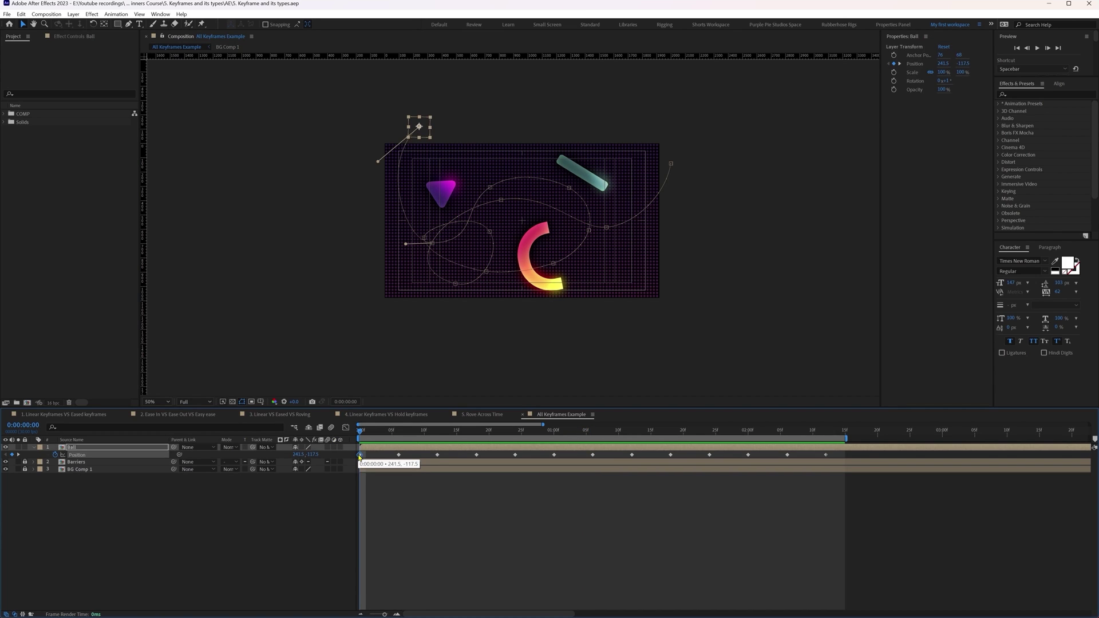
right_click(360, 457)
mouse_move(426, 589)
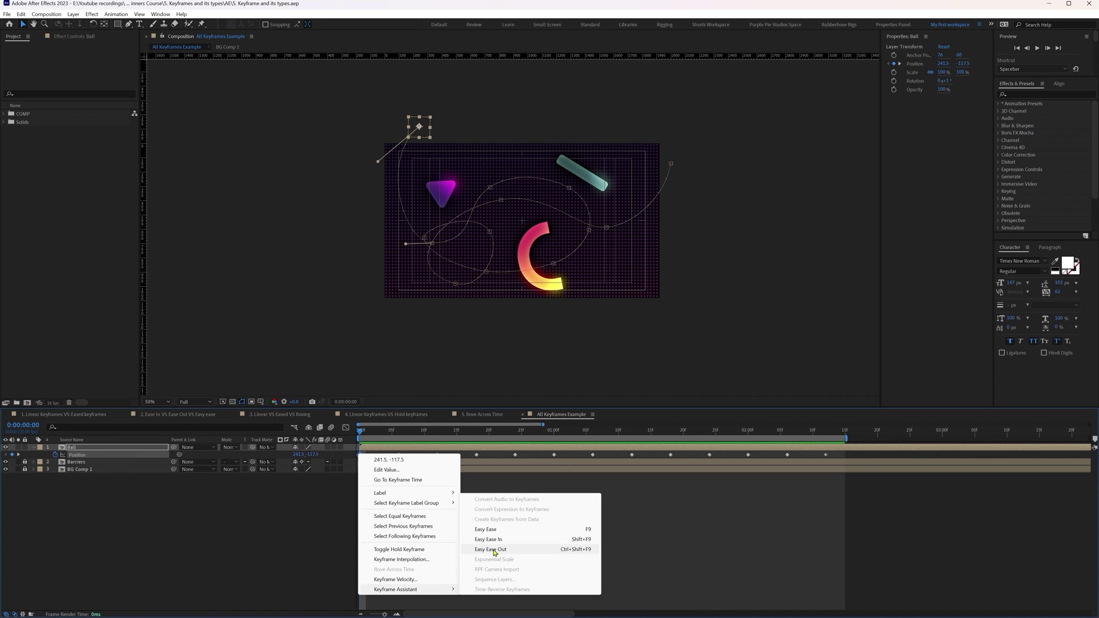
left_click(494, 552)
left_click(484, 503)
Apply Easy Ease to the Ball's Position keyframe at 0:00:00:18, with the playhead on that frame
left_click(477, 455)
left_click(477, 434)
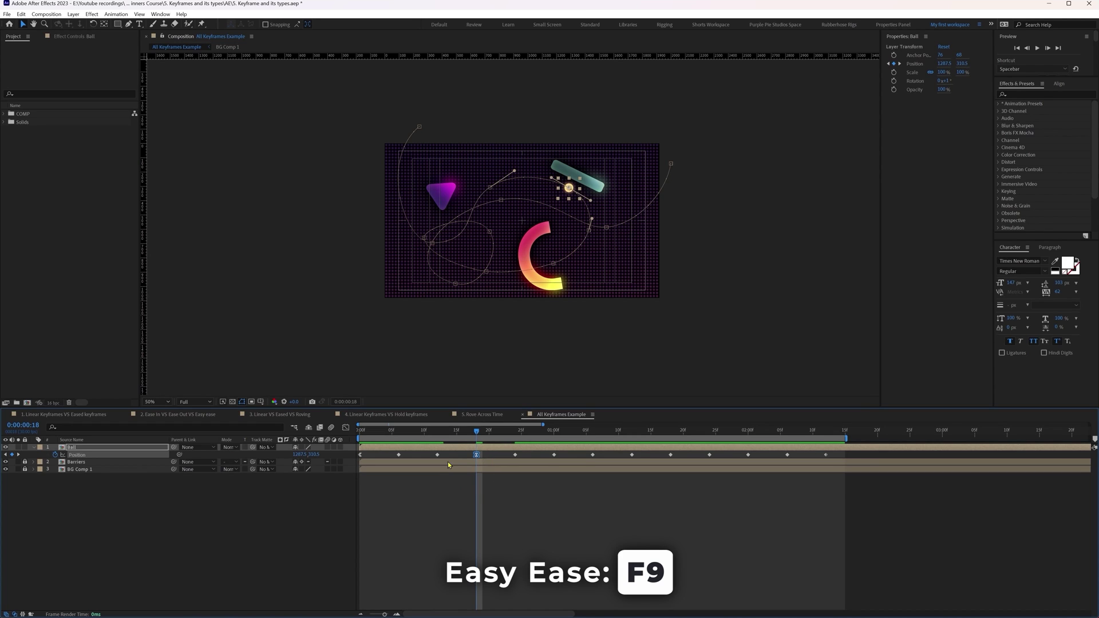
Convert the Ball's linear Position keyframes at 0:00:00:06 and 0:00:00:12 to round Auto Bezier keyframes
left_click_drag(444, 457, 393, 461)
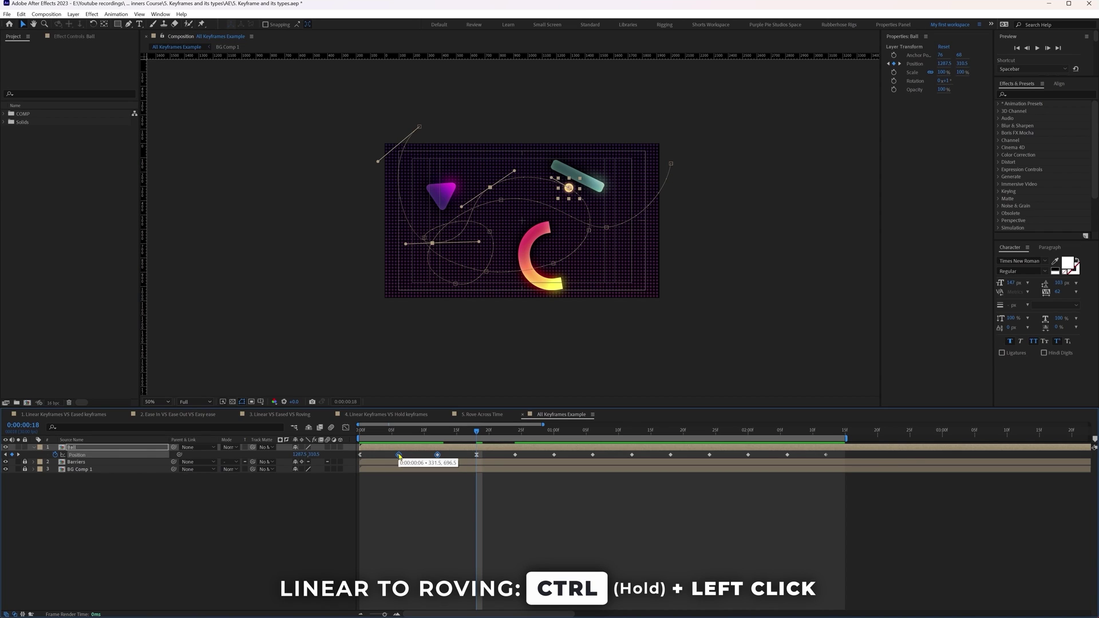
left_click(399, 455, "ctrl")
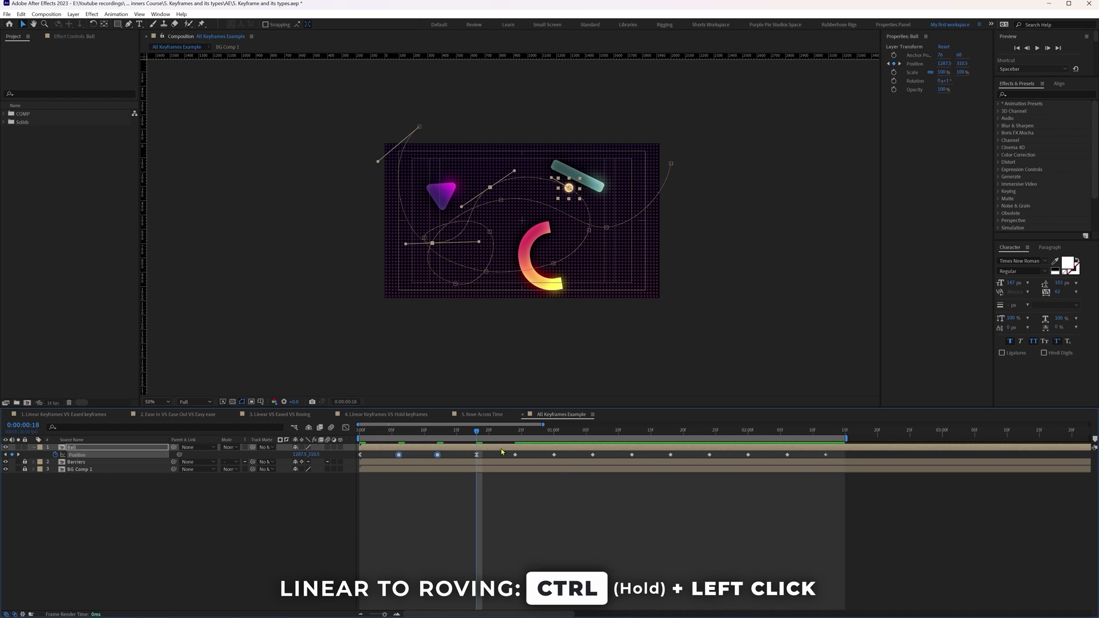
Add a Position keyframe for the Ball at 0:00:01:04 and convert the one at 0:00:01:00 to a hold keyframe
left_click_drag(502, 438, 580, 438)
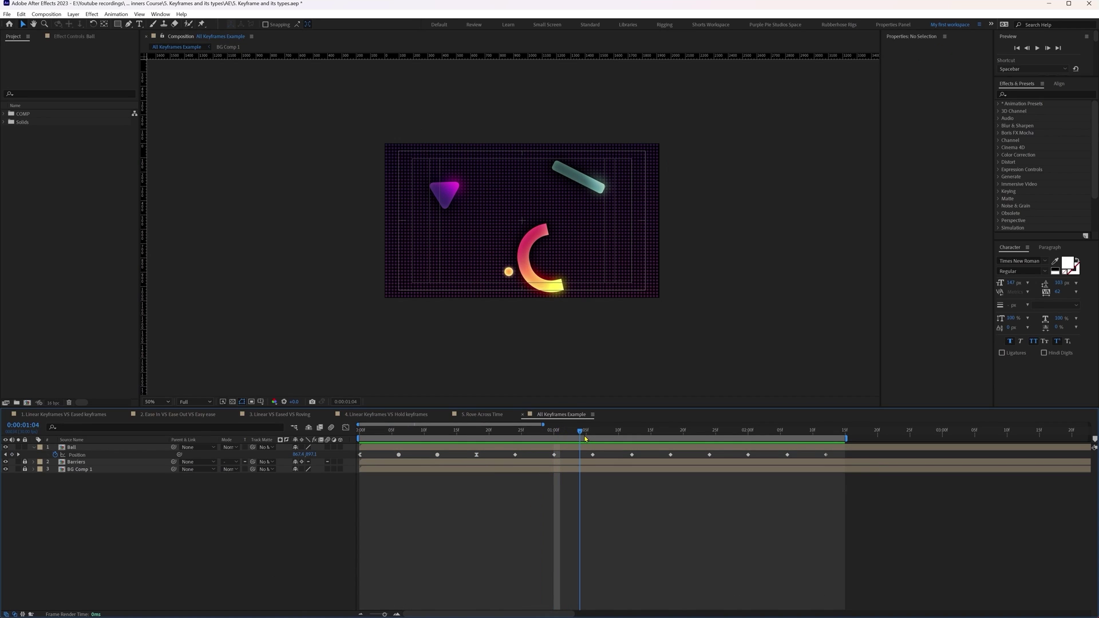
left_click(12, 455)
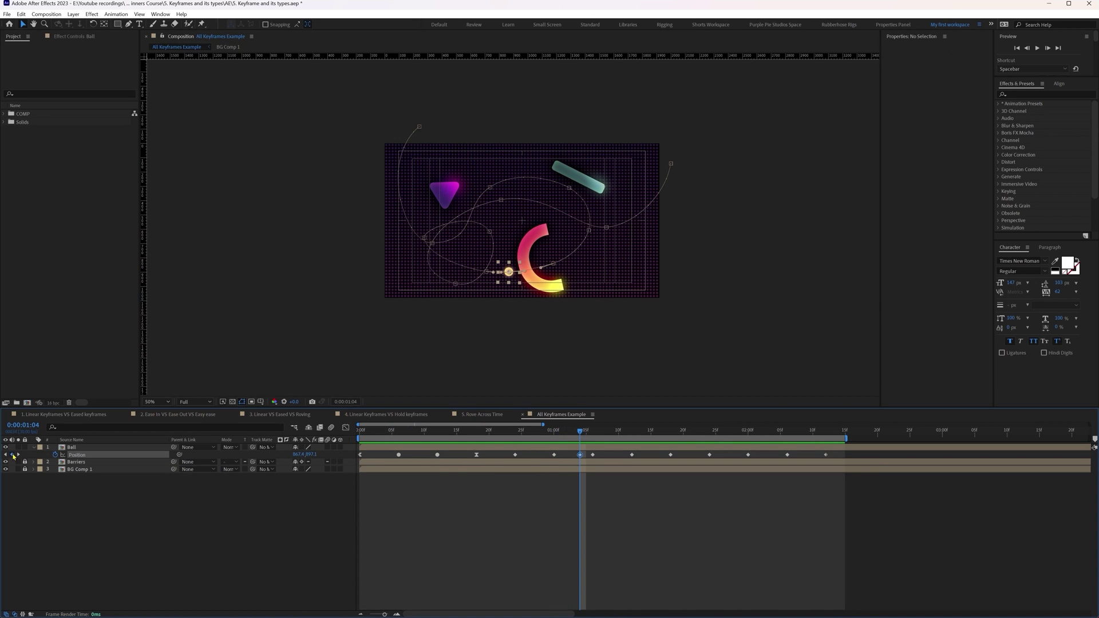
key("j")
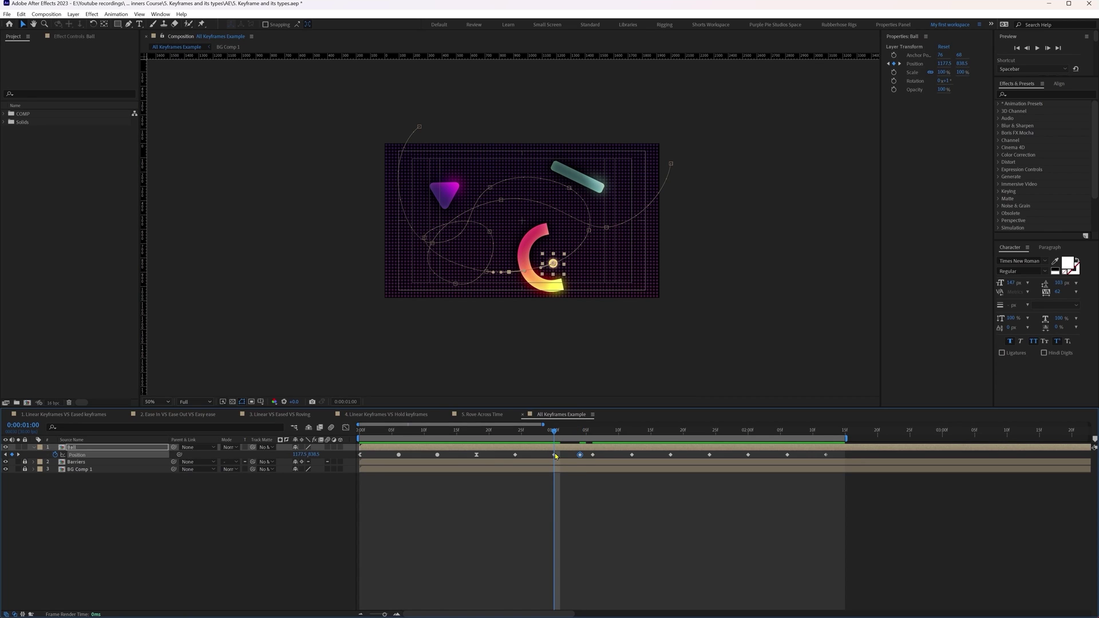
left_click(554, 456, "ctrl+alt")
key("F2")
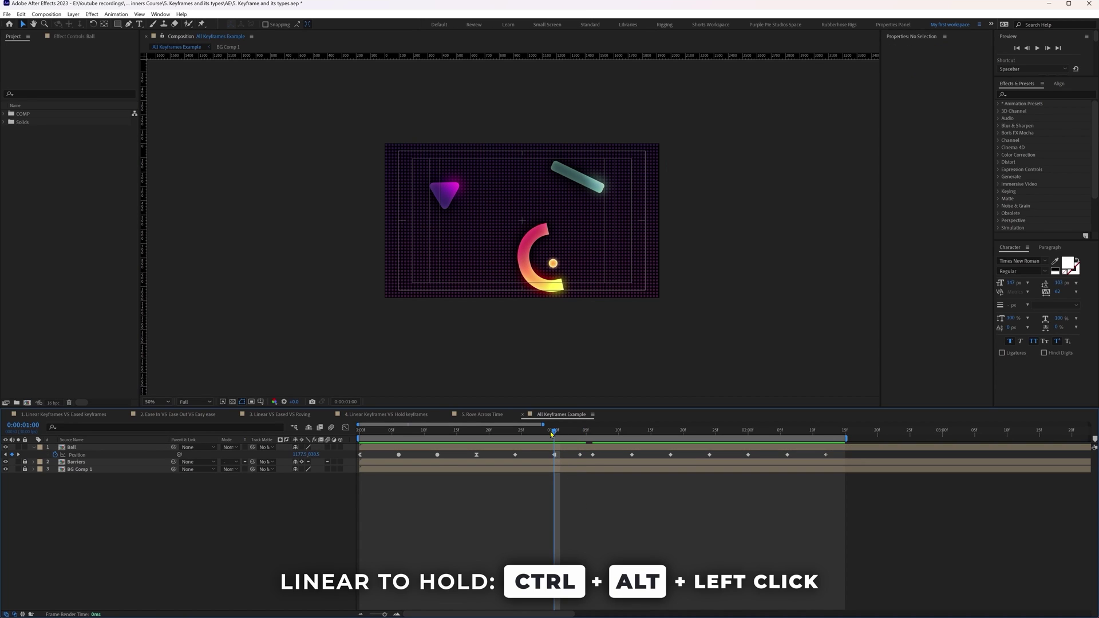
Apply Easy Ease In to the Ball's last Position keyframe
left_click_drag(554, 437, 781, 435)
left_click(826, 456)
right_click(825, 455)
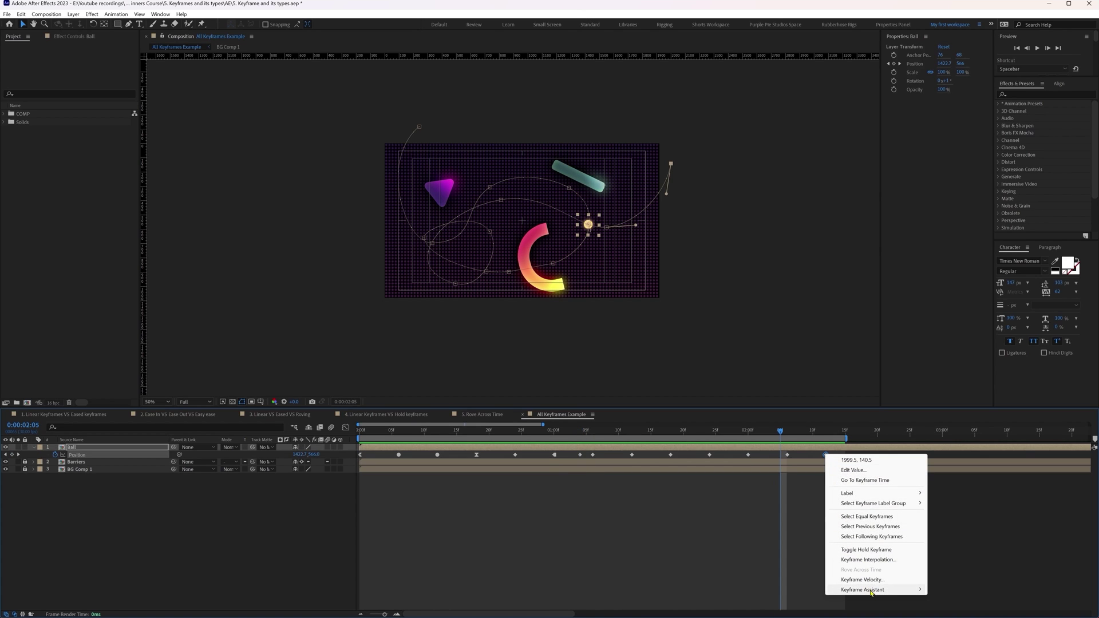
mouse_move(871, 592)
left_click(960, 547)
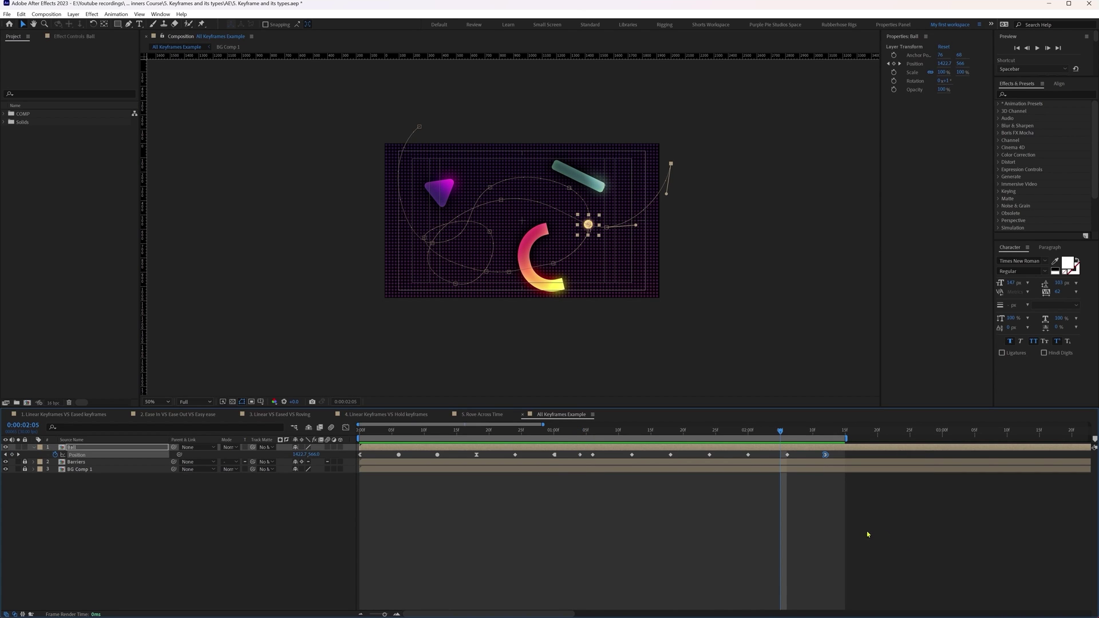
left_click(857, 531)
Apply Rove Across Time to the Ball's Position keyframes between 0:00:01:04 and the last one, and preview the animation
left_click(580, 432)
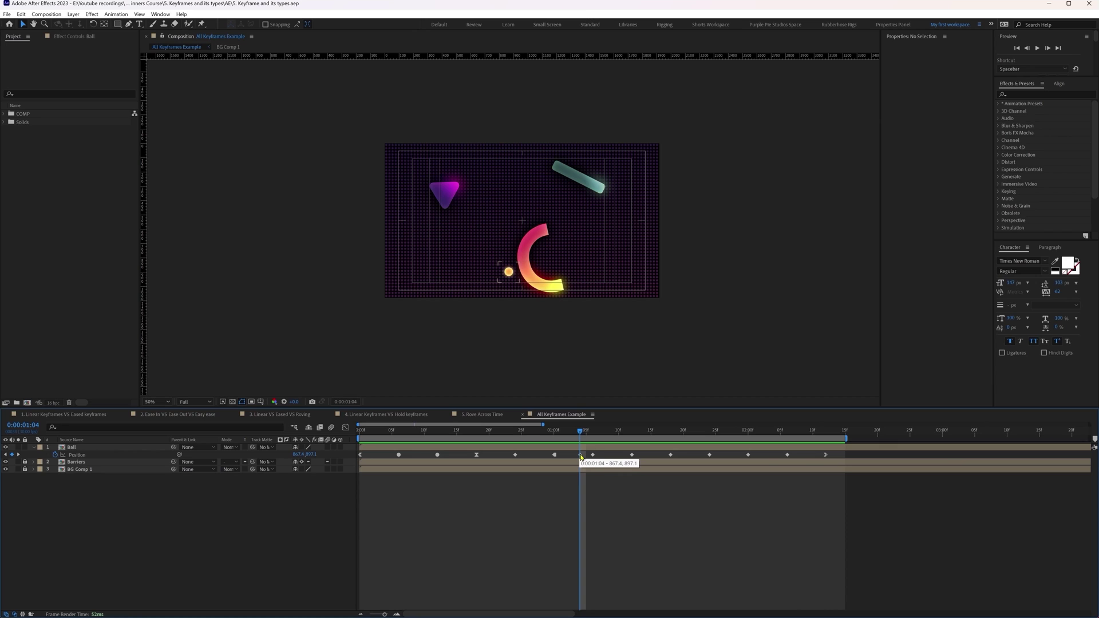
left_click(580, 455)
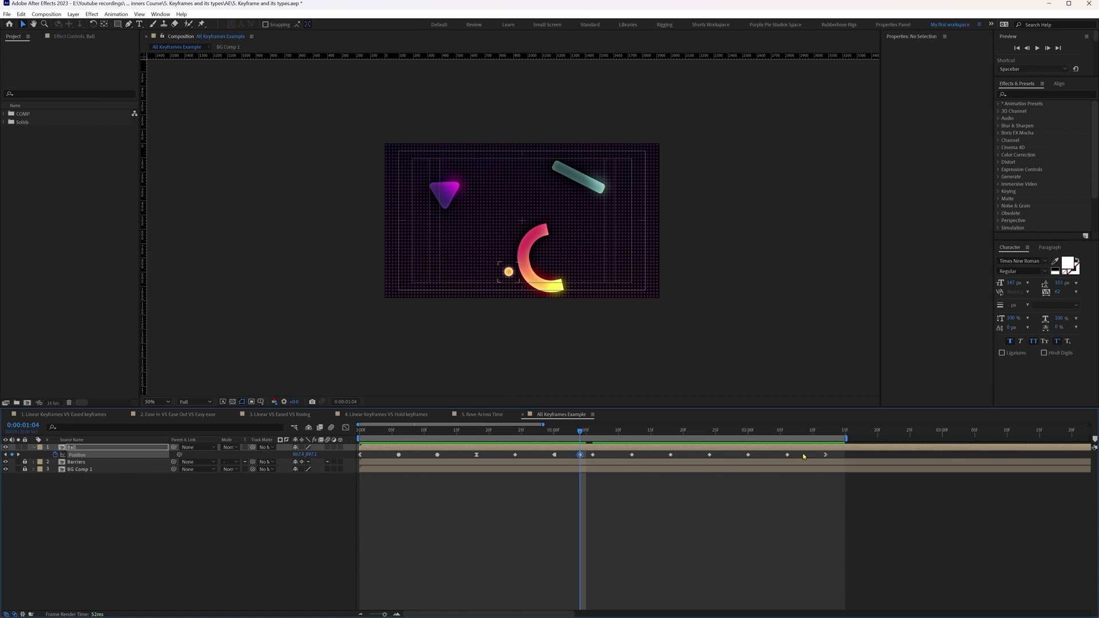
left_click_drag(803, 456, 590, 462)
right_click(593, 456)
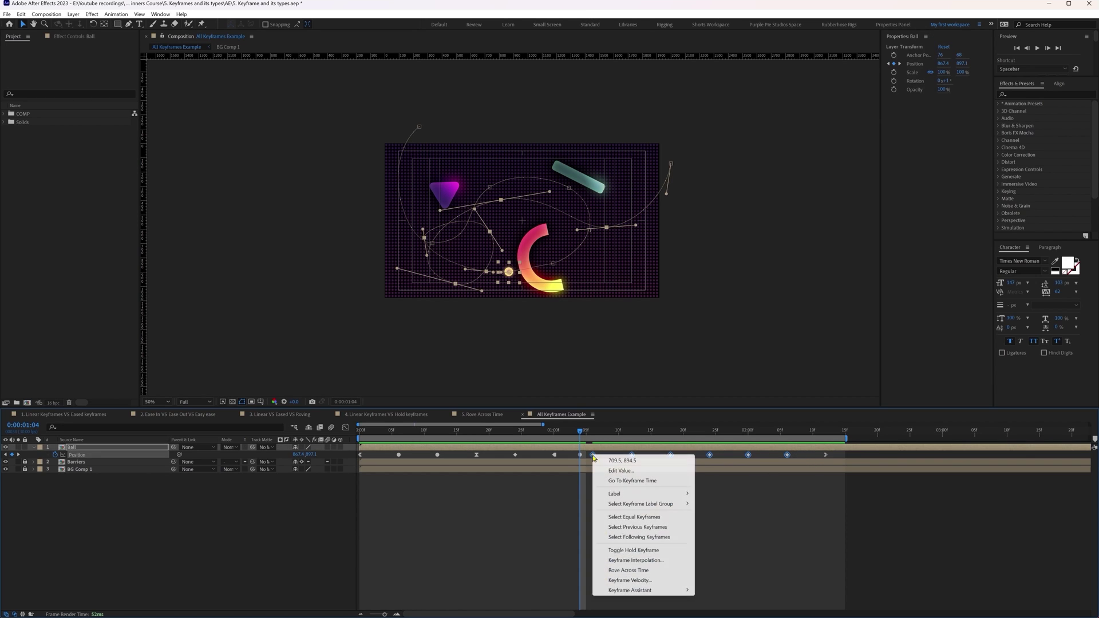
left_click(620, 572)
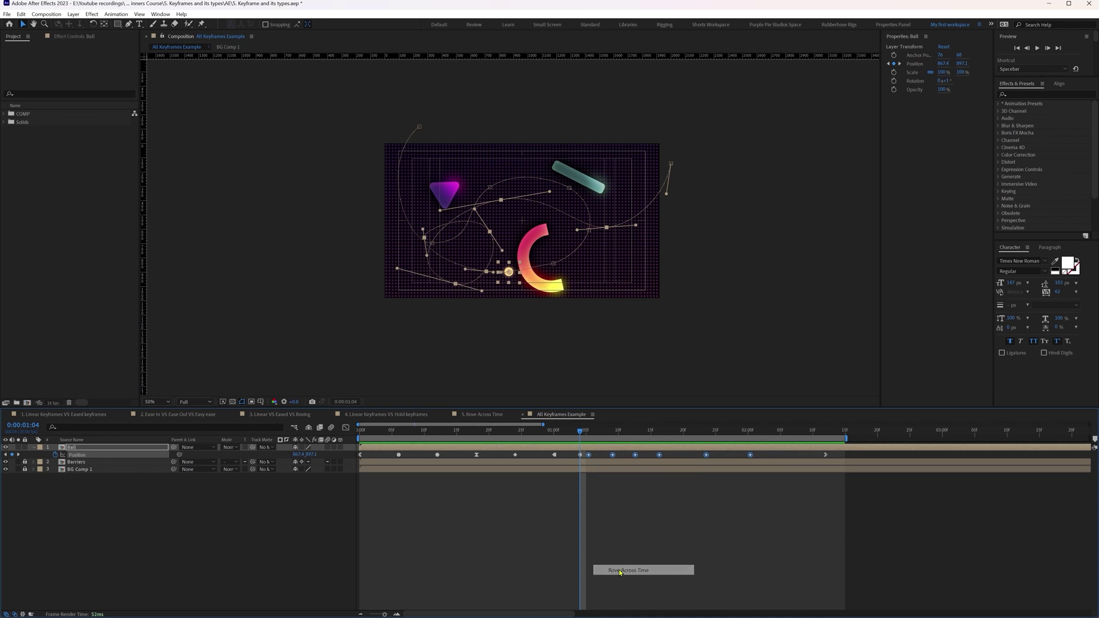
left_click(618, 574)
key("space")
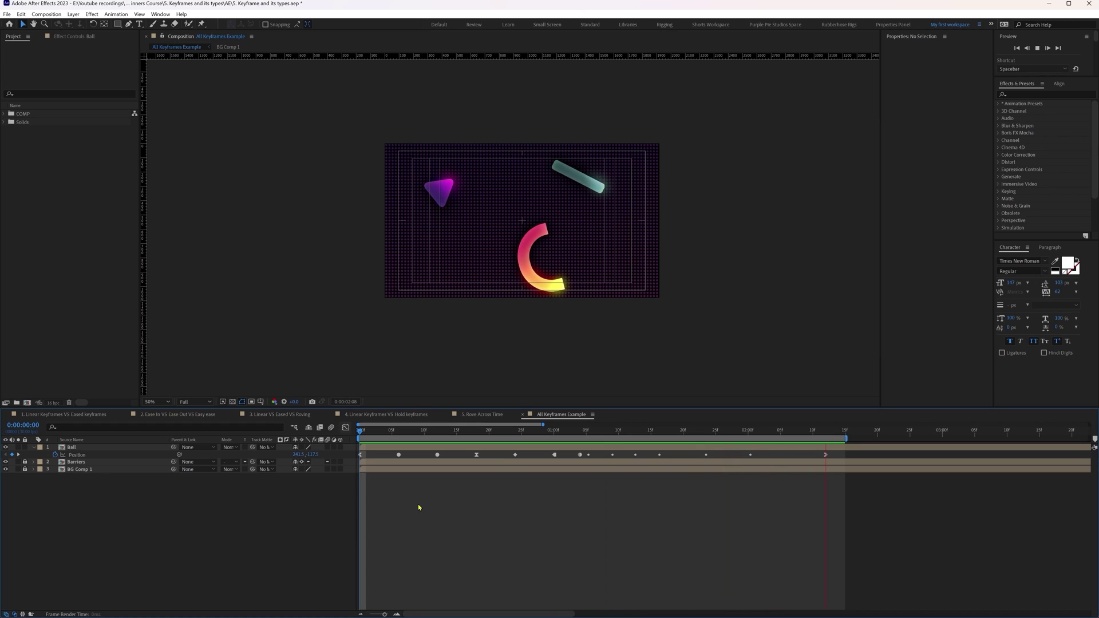
key("space")
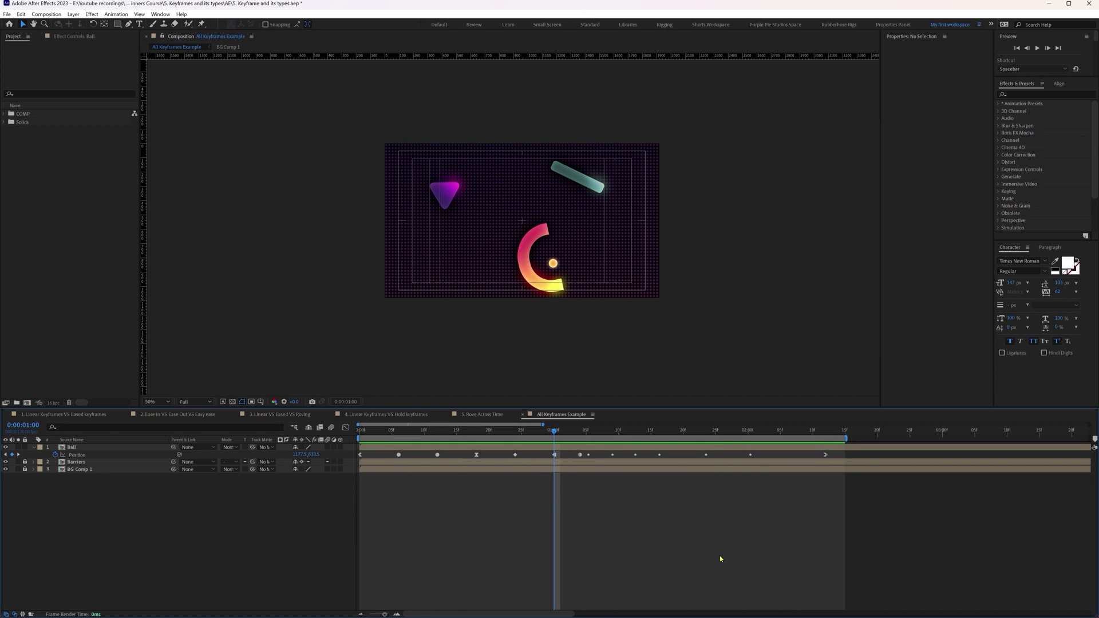
Apply Rove Across Time to the Ball's four Position keyframes between 0:00:00:00 and the hold keyframe at 0:00:01:00
left_click_drag(528, 458, 370, 467)
right_click(399, 456)
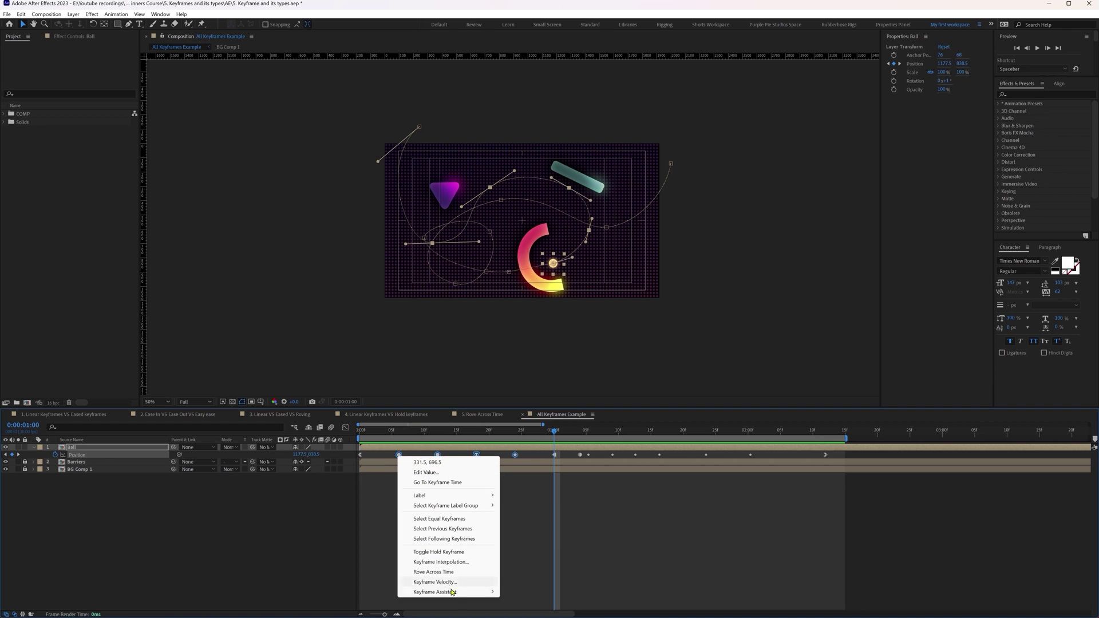
left_click(452, 573)
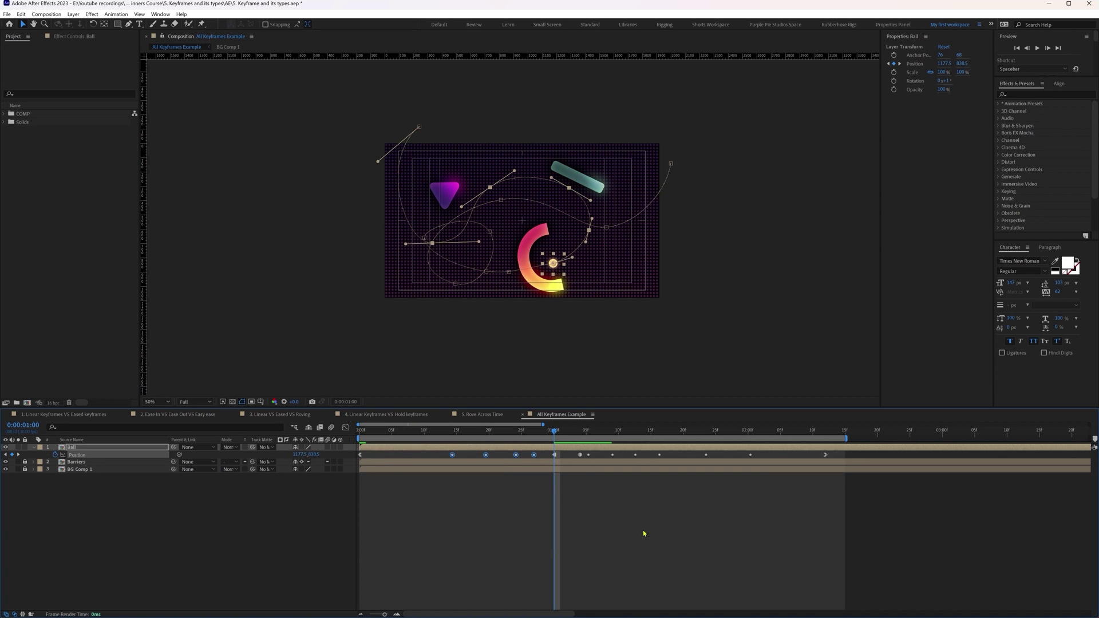
Move the Ball's Position keyframe just after the hold keyframe to 0:00:01:02 and preview the animation from the start
left_click(580, 455)
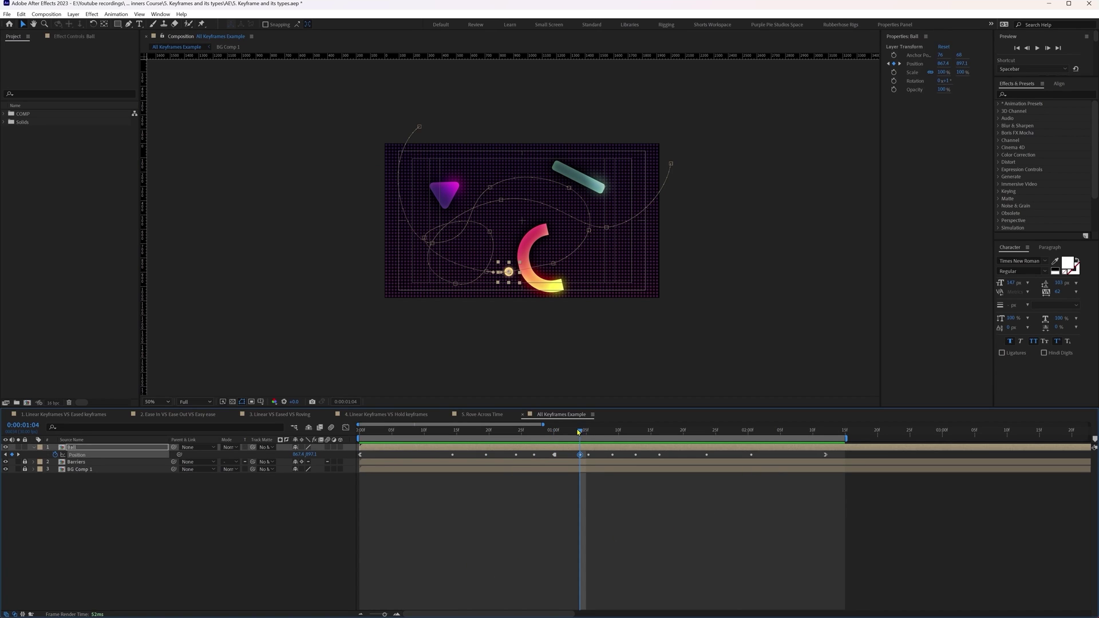
left_click_drag(579, 432, 567, 455)
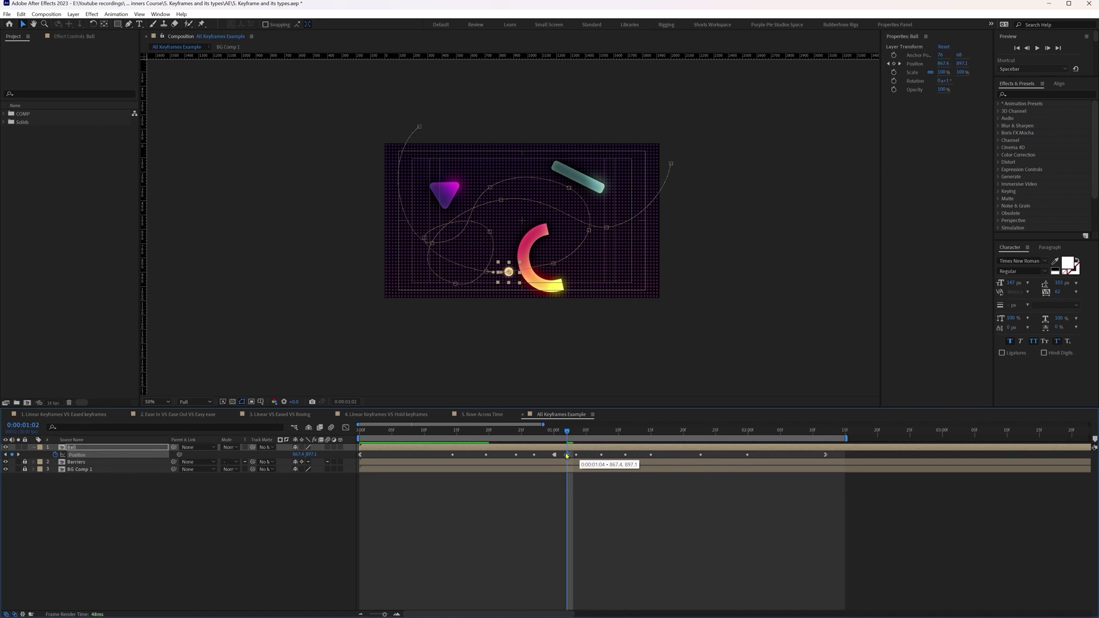
left_click(626, 524)
key("space")
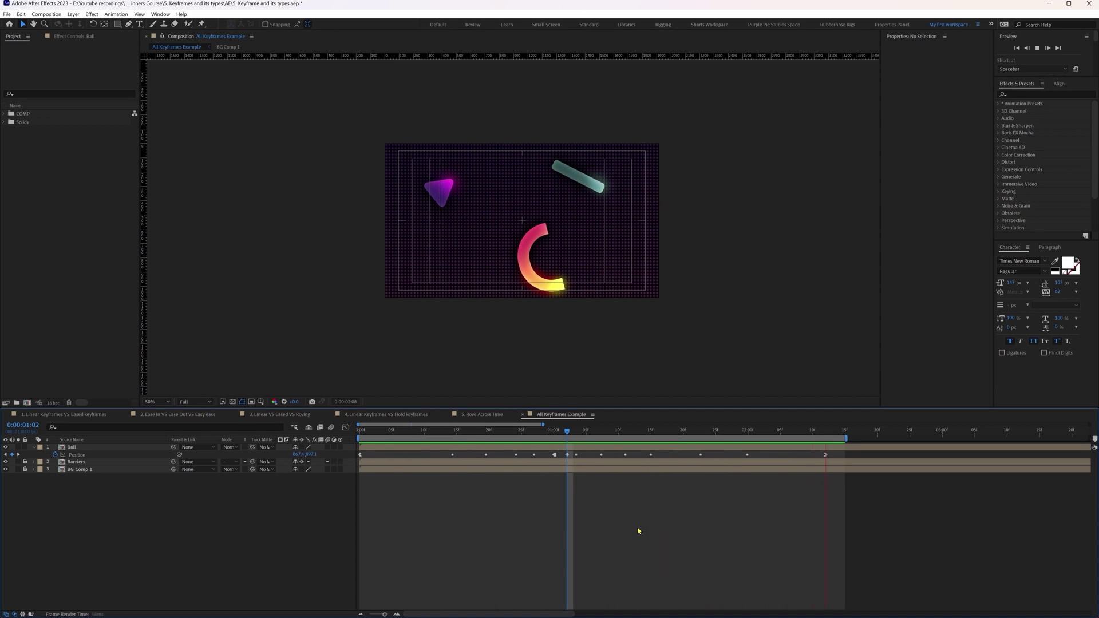
key("Home")
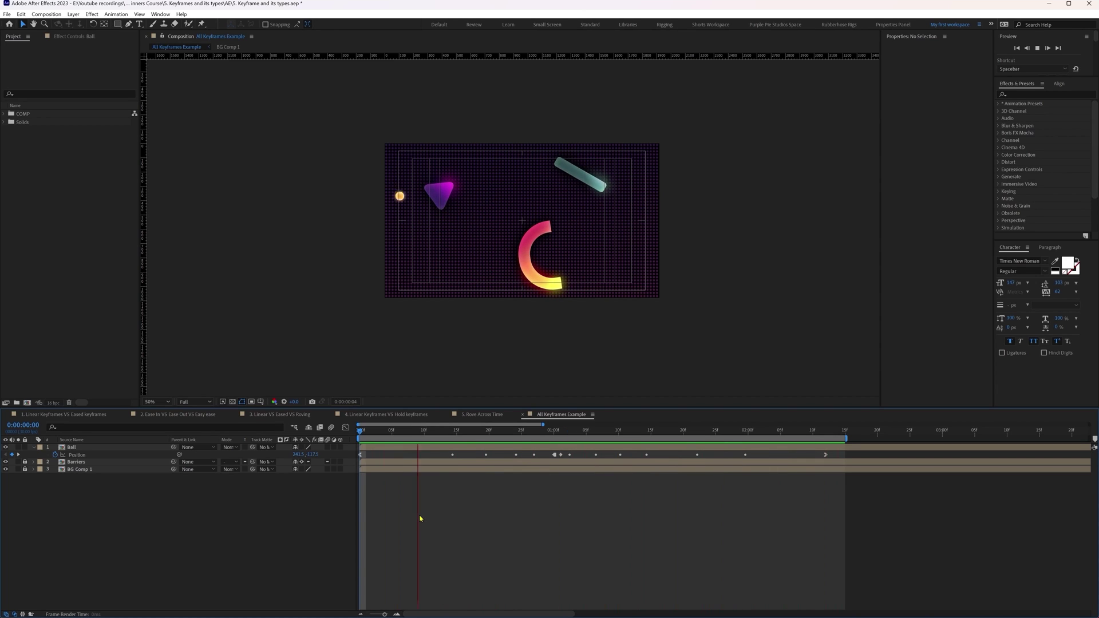